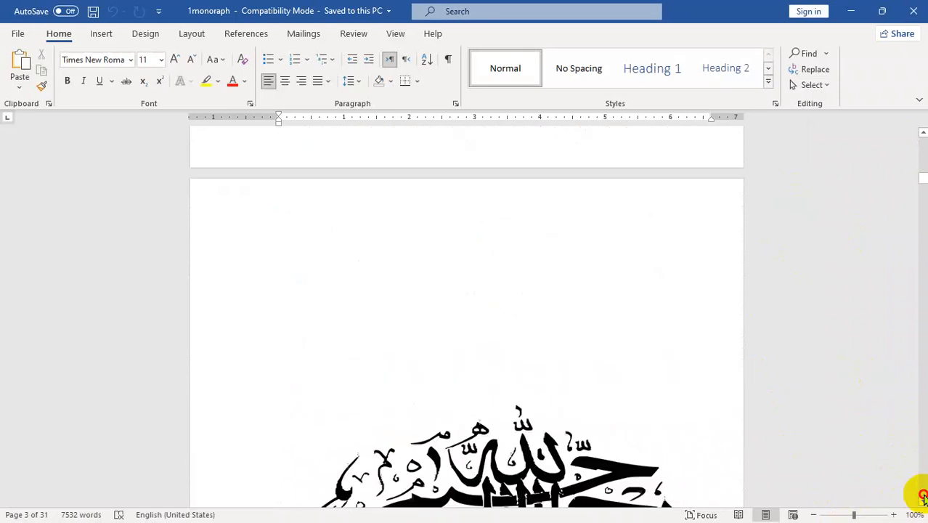
# - Replace the flagged 'subject pronoun' heading with Word's suggested spelling, then scroll back to page 1
pyautogui.click(923, 500)
pyautogui.click(923, 500)
pyautogui.click(923, 501)
pyautogui.click(923, 501)
pyautogui.click(924, 501)
pyautogui.click(923, 500)
pyautogui.click(924, 501)
pyautogui.click(923, 501)
pyautogui.click(923, 501)
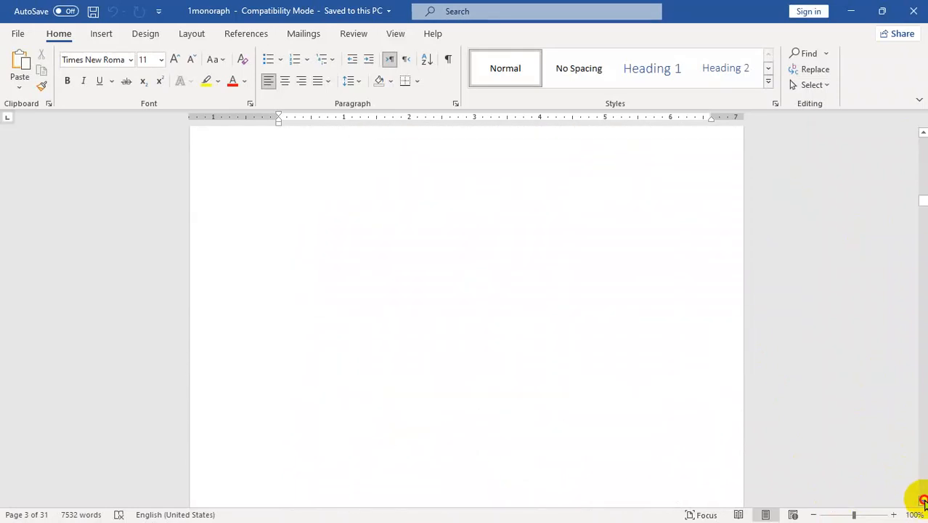
pyautogui.moveTo(923, 501); pyautogui.dragTo(924, 498)
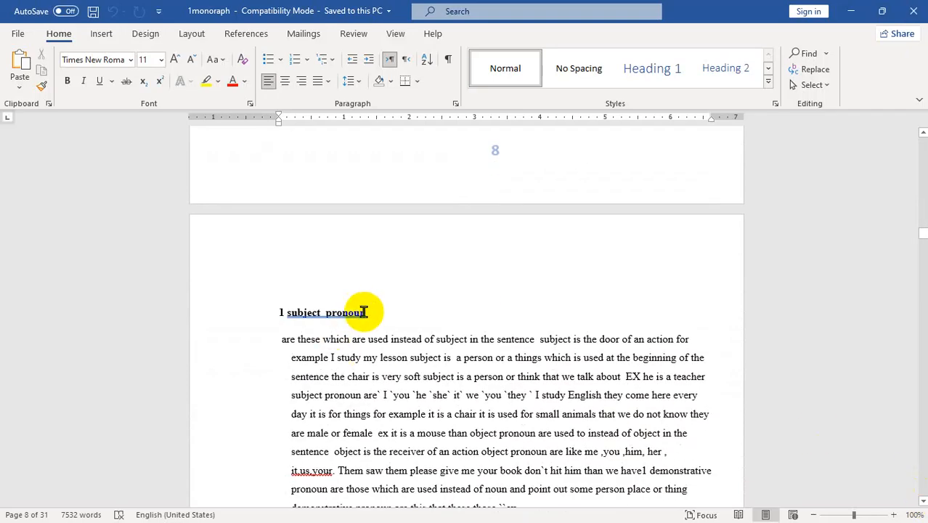
pyautogui.moveTo(304, 314); pyautogui.dragTo(307, 315)
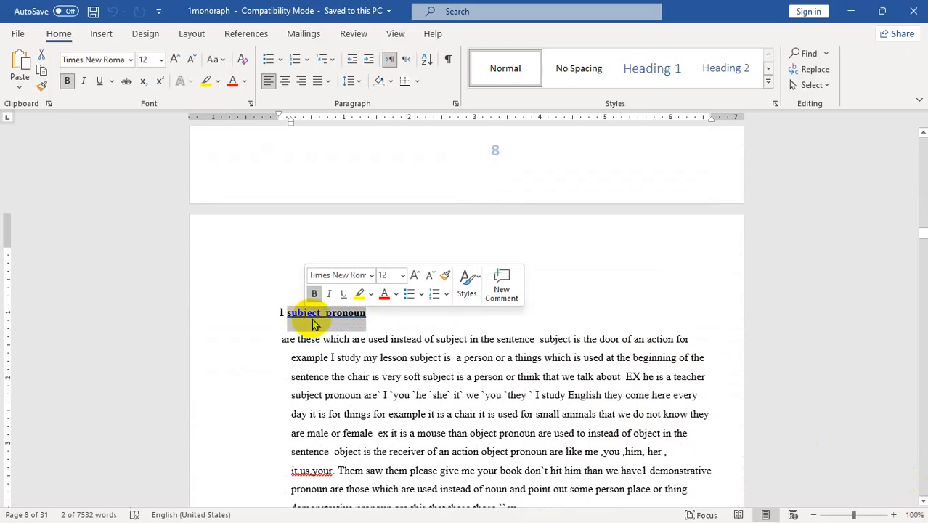
pyautogui.rightClick(314, 314)
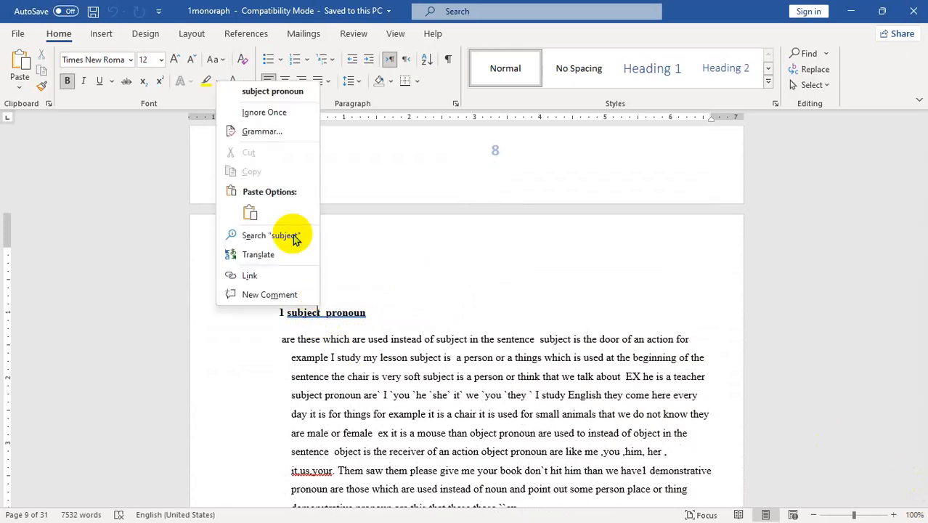
pyautogui.click(262, 91)
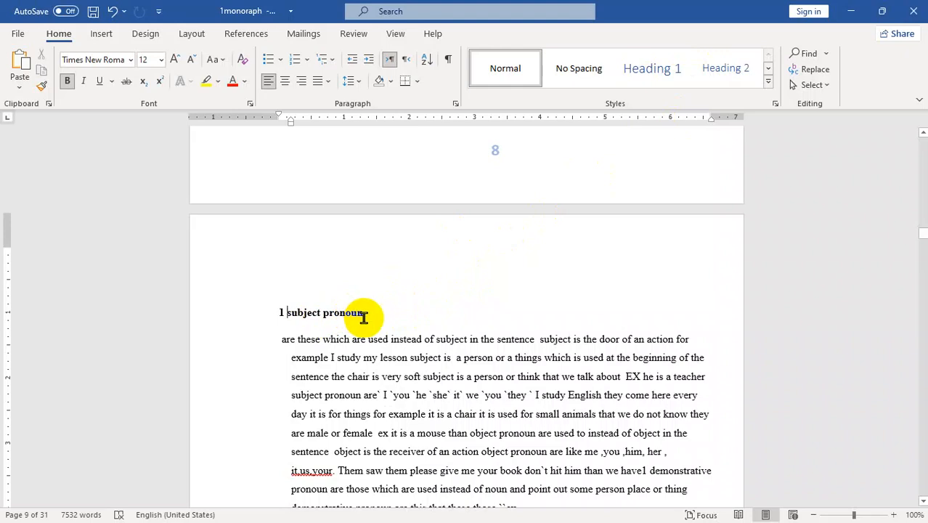
pyautogui.moveTo(922, 239); pyautogui.dragTo(921, 157)
# - Clear the formatting on the 'Acknowledge' title and apply Heading 1
pyautogui.click(311, 463)
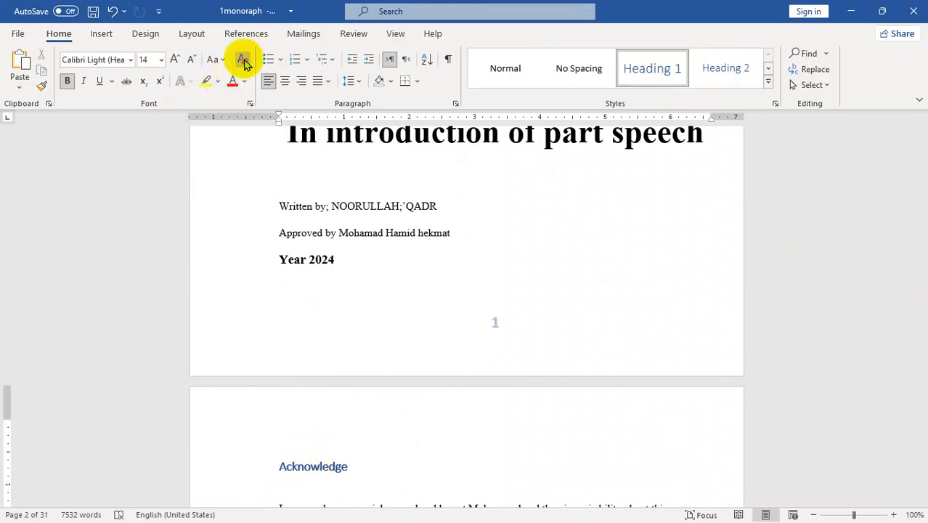
pyautogui.click(243, 61)
pyautogui.doubleClick(313, 454)
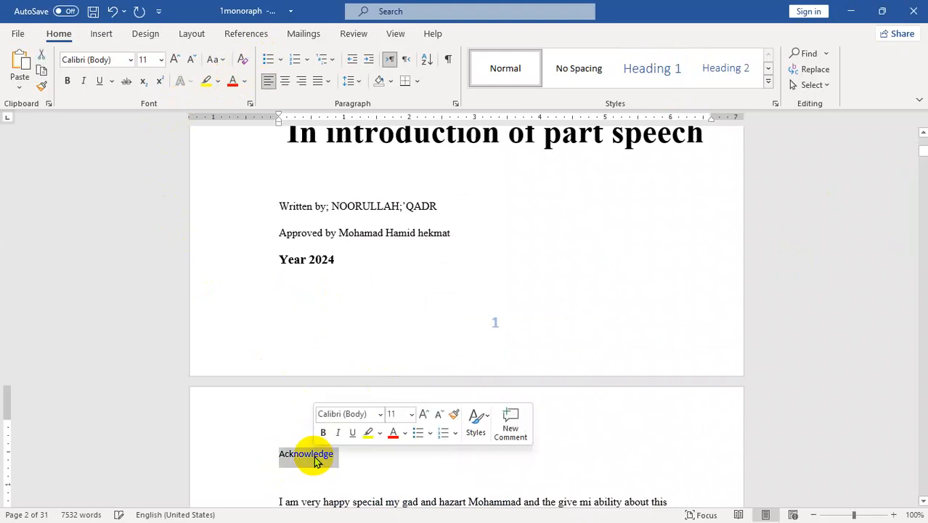
pyautogui.click(651, 71)
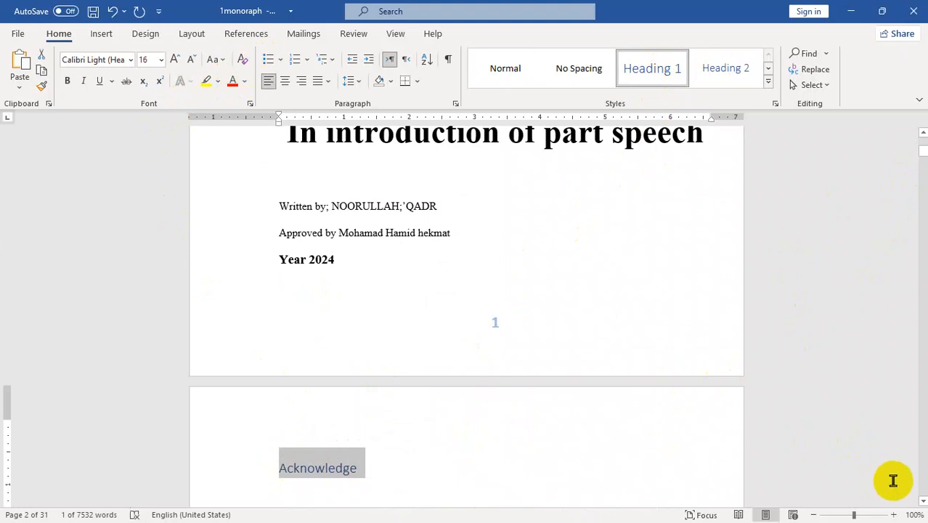
# - Clear the formatting on the 'Introduction' title and apply Heading 1
pyautogui.scroll(-15, 922, 495)
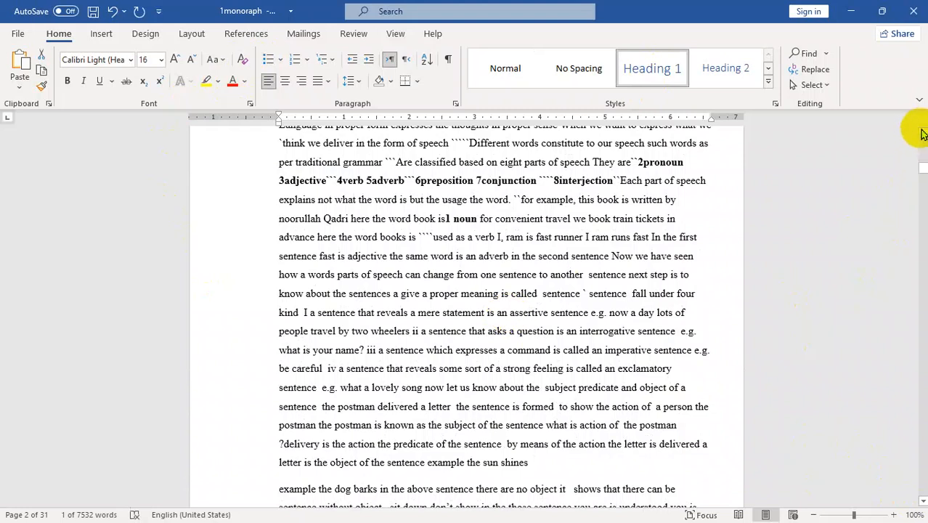
pyautogui.scroll(3, 922, 134)
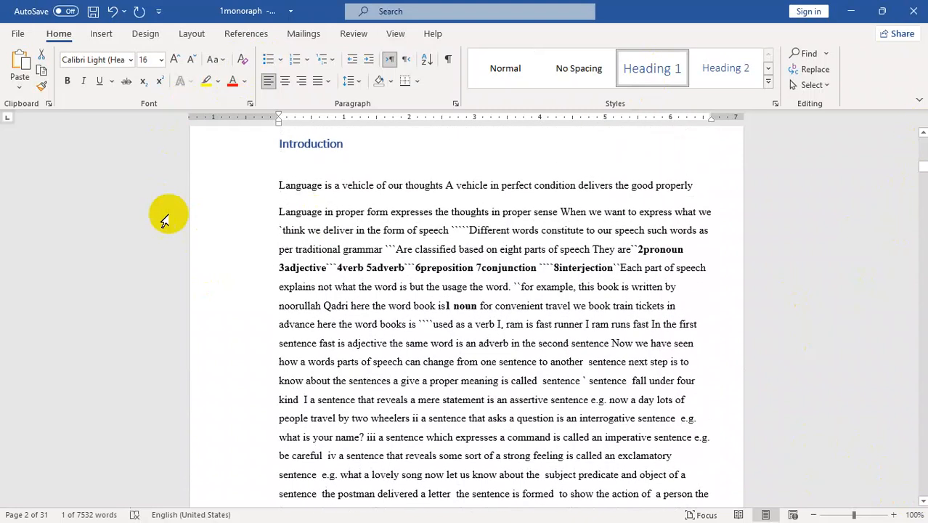
pyautogui.doubleClick(306, 143)
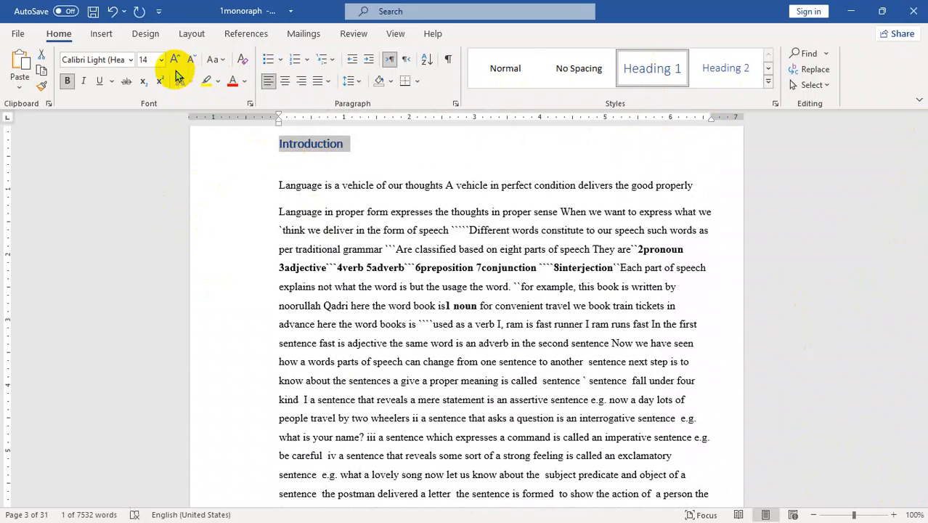
pyautogui.click(243, 59)
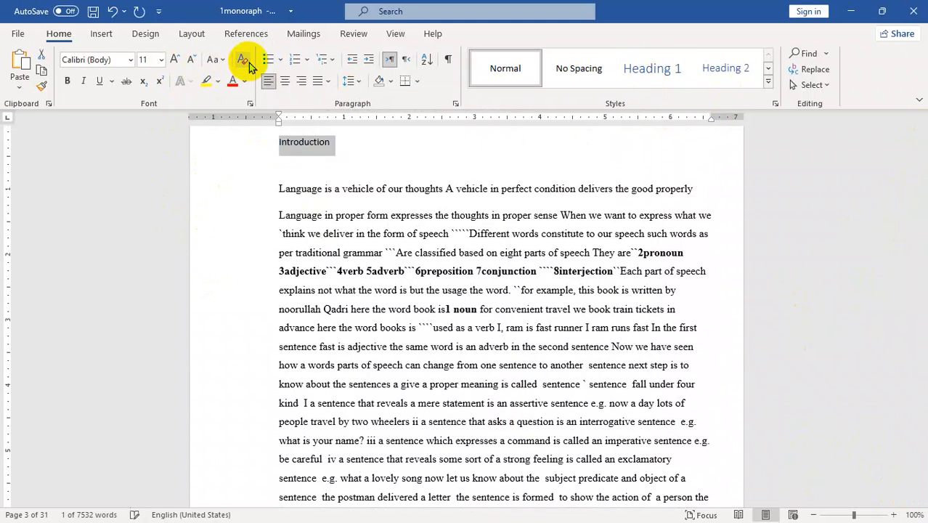
pyautogui.click(649, 83)
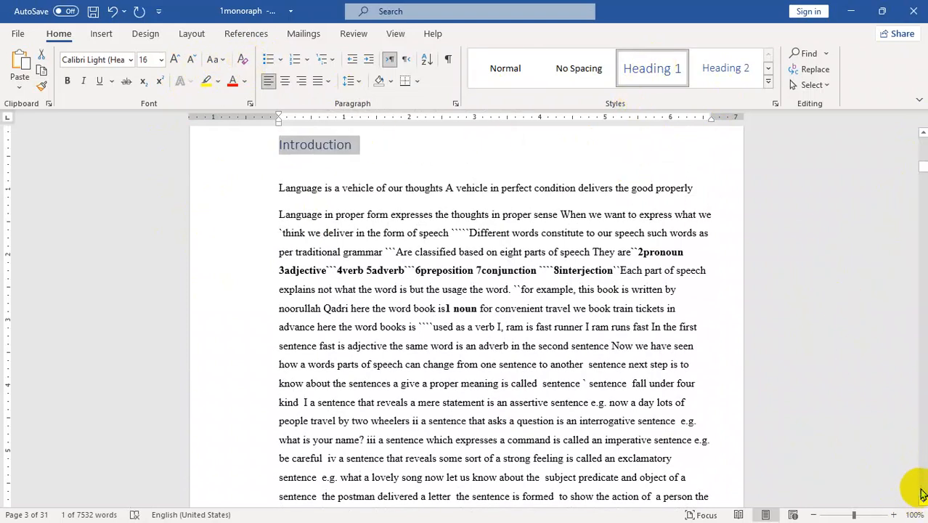
pyautogui.click(922, 495)
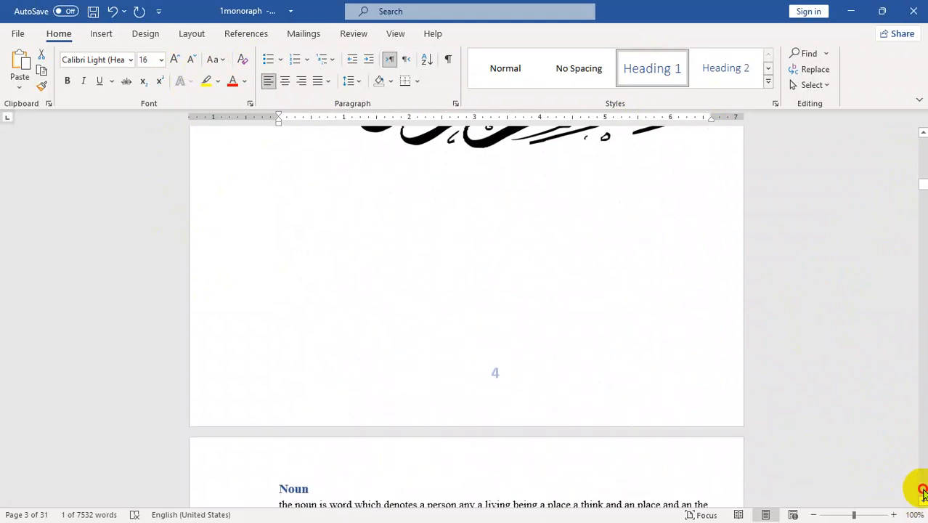
# - Clear the formatting on the 'Noun' title and apply Heading 1
pyautogui.click(921, 490)
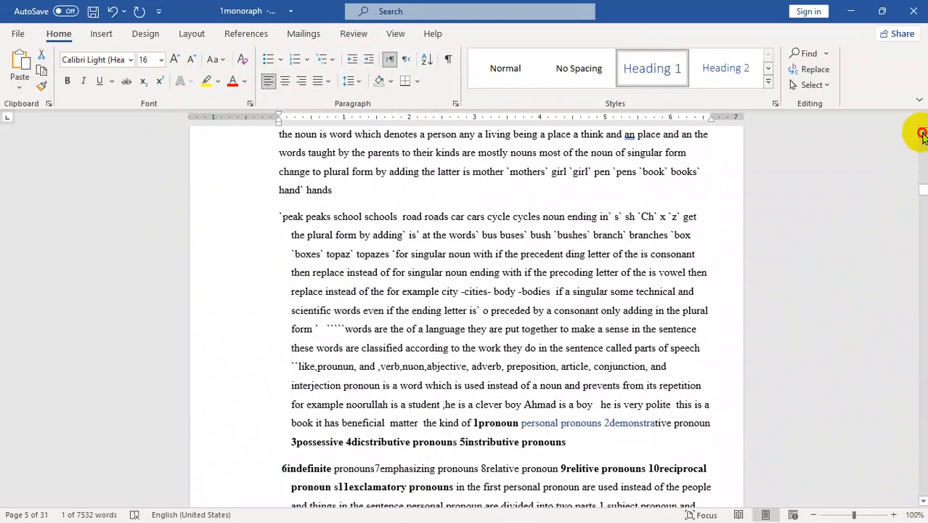
pyautogui.click(922, 134)
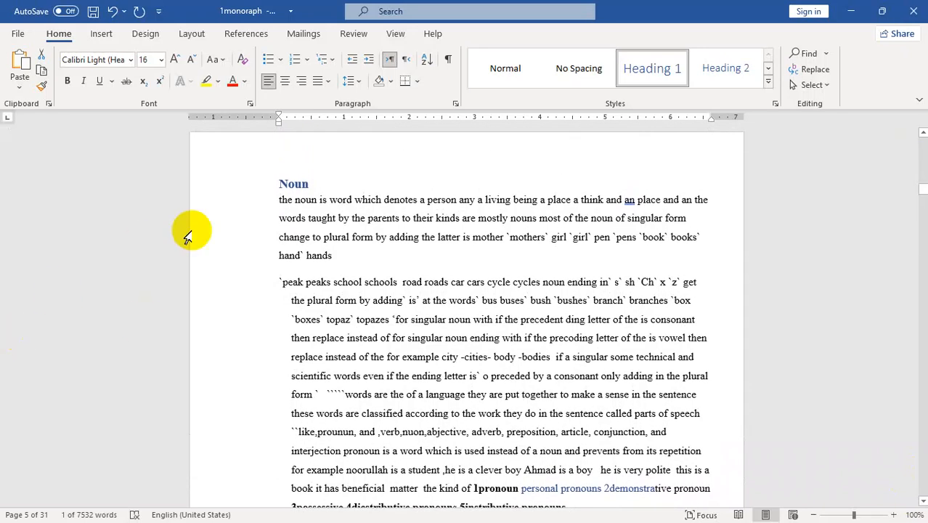
pyautogui.doubleClick(300, 180)
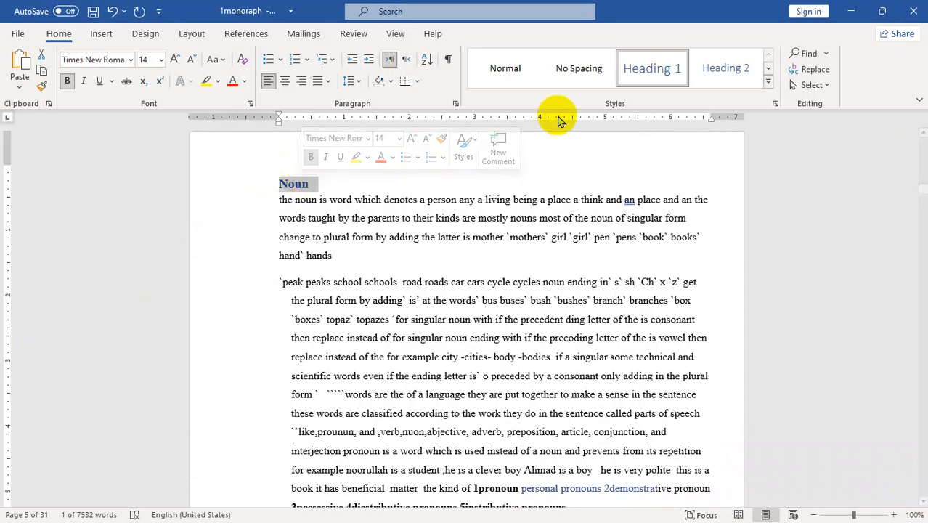
pyautogui.click(242, 60)
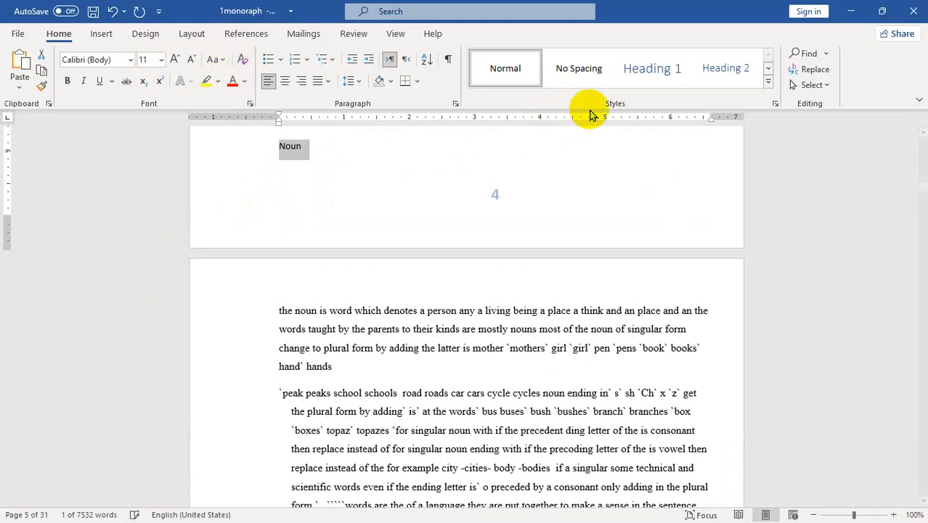
pyautogui.click(649, 69)
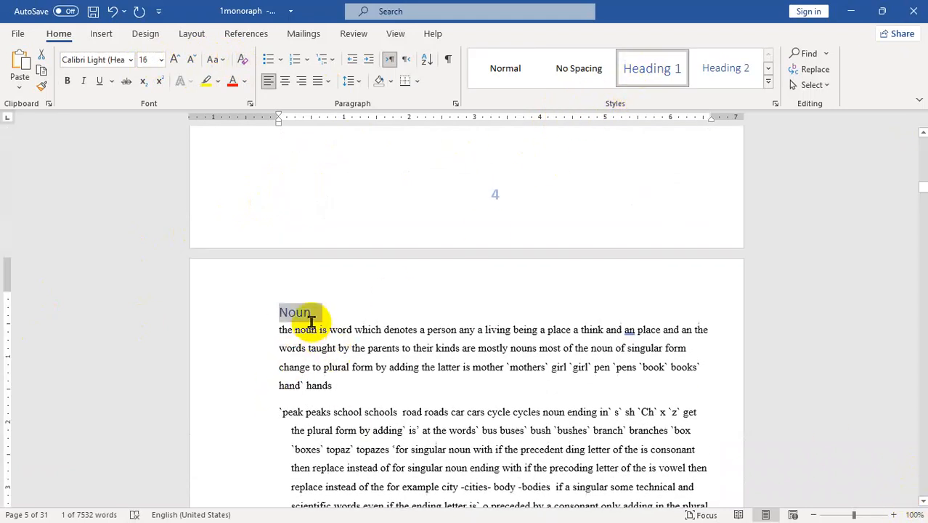
# - Apply Heading 2 to the possessive, distributive and instributive pronouns line
pyautogui.scroll(-5, 922, 499)
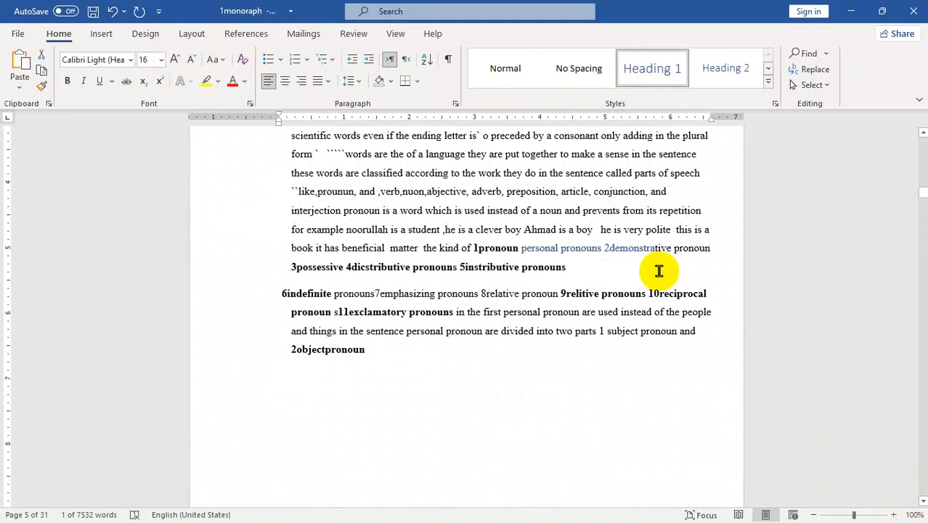
pyautogui.moveTo(583, 271); pyautogui.dragTo(298, 280)
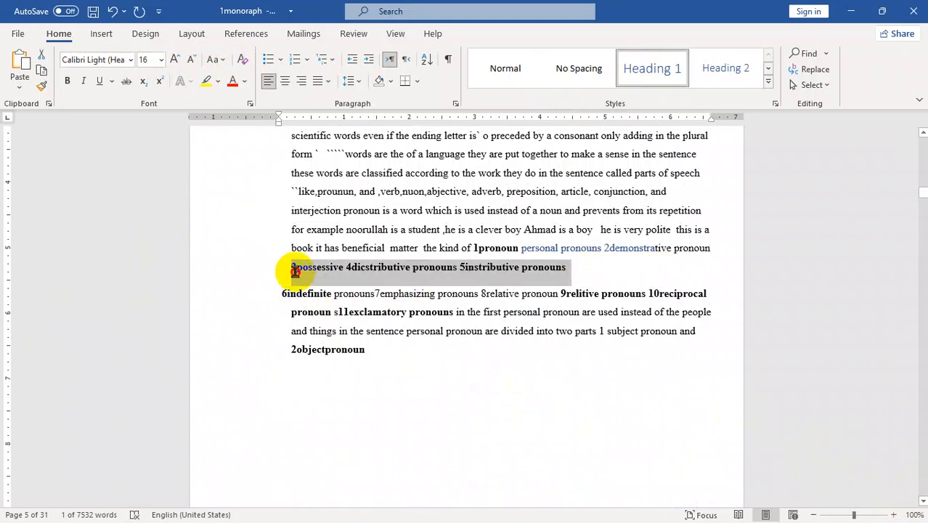
pyautogui.click(717, 71)
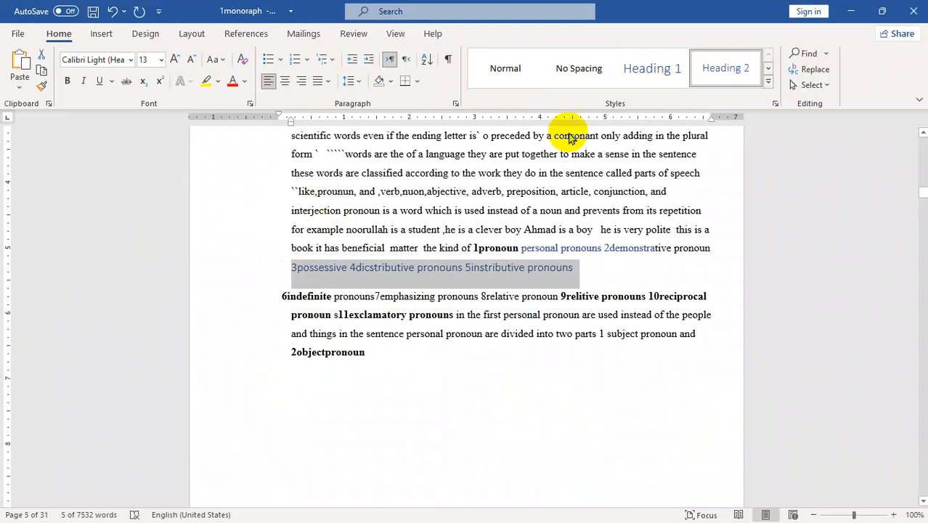
# - Add the 'subject pronoun' heading to the table of contents as a Level 2 entry
pyautogui.scroll(-20, 922, 494)
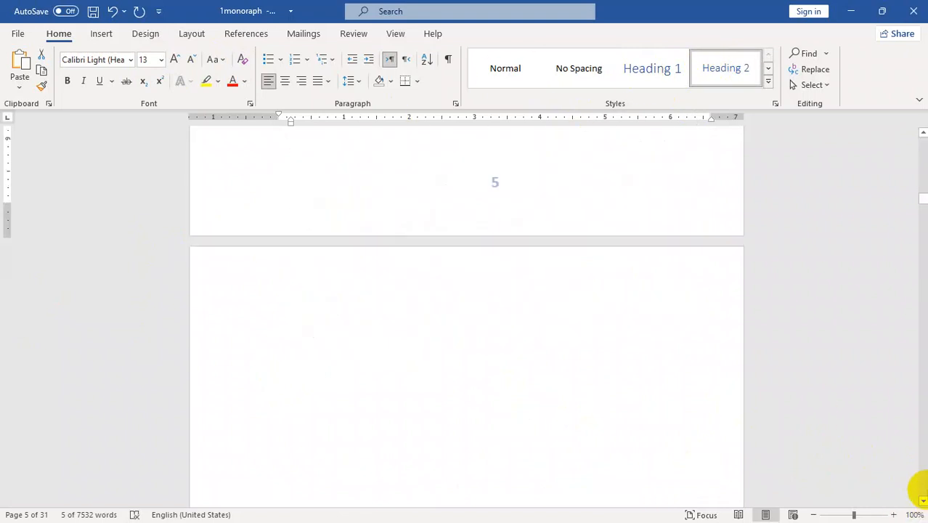
pyautogui.scroll(-15, 918, 490)
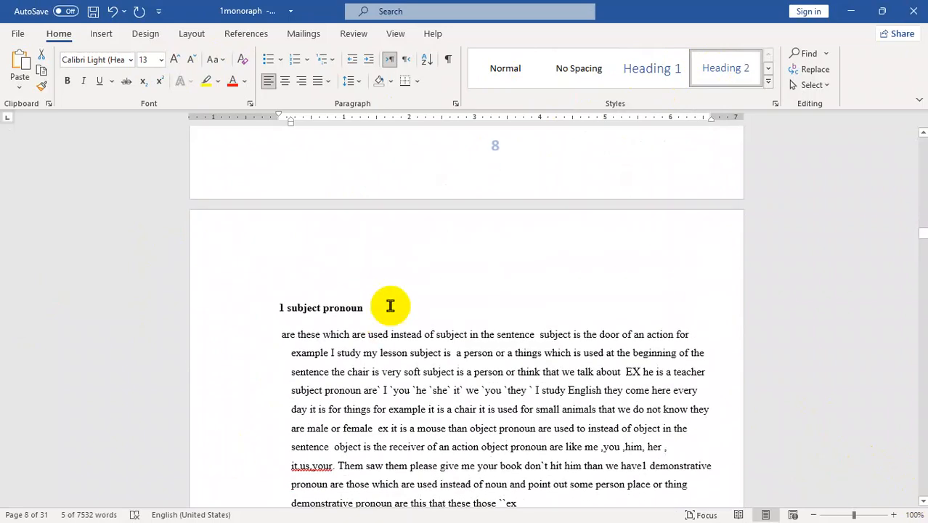
pyautogui.tripleClick(283, 321)
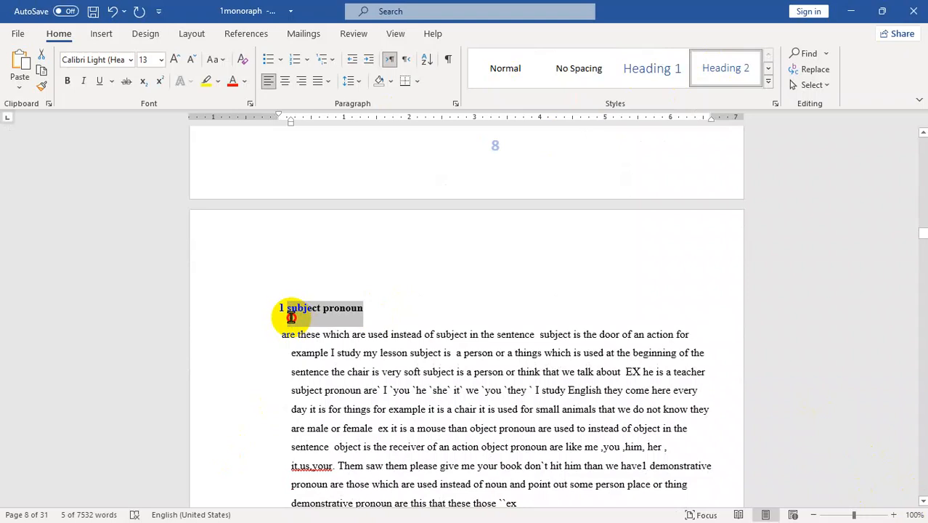
pyautogui.moveTo(292, 314); pyautogui.dragTo(291, 315)
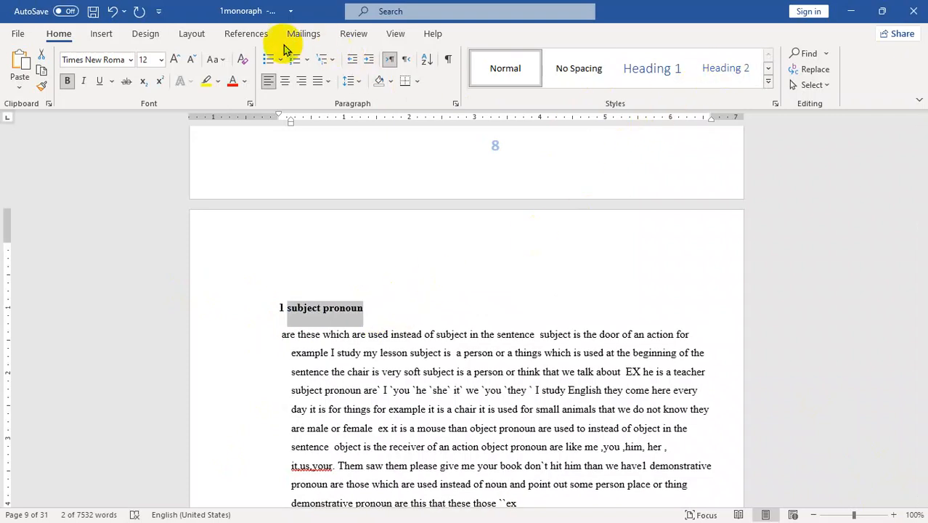
pyautogui.click(246, 34)
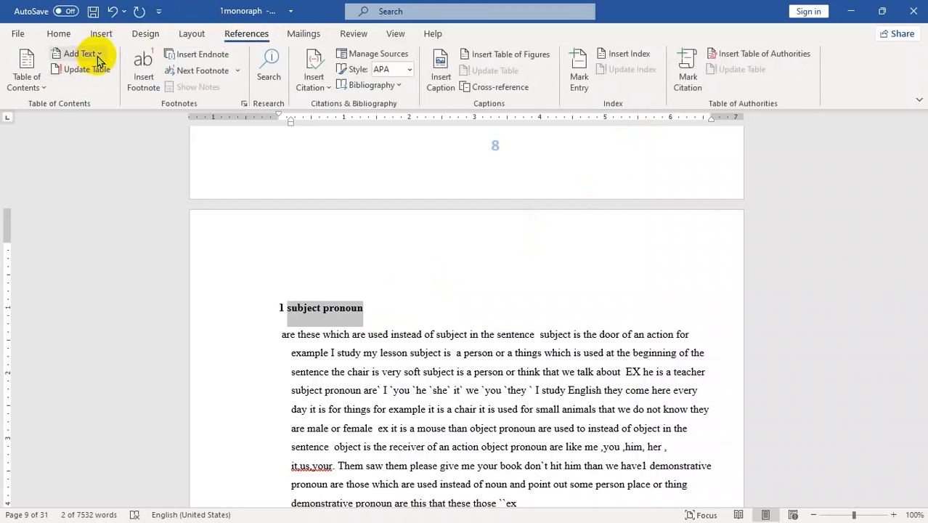
pyautogui.click(99, 55)
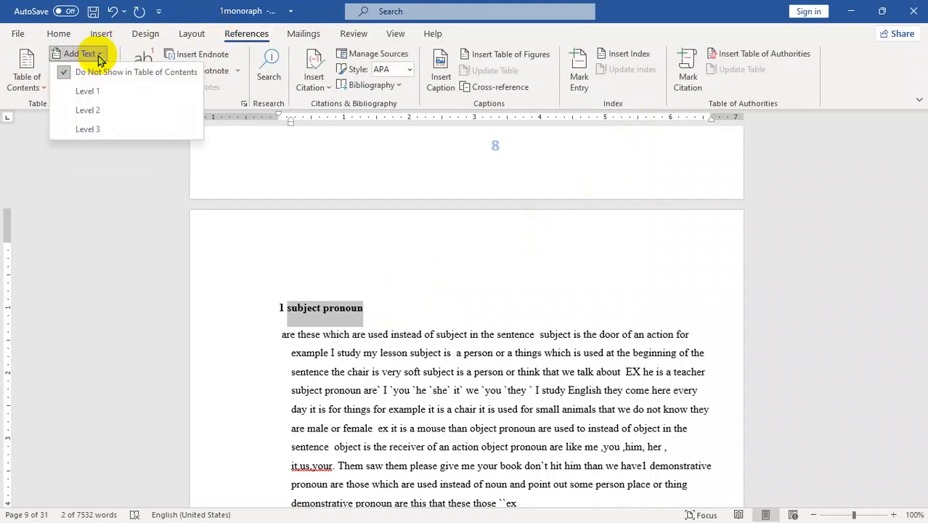
pyautogui.click(89, 111)
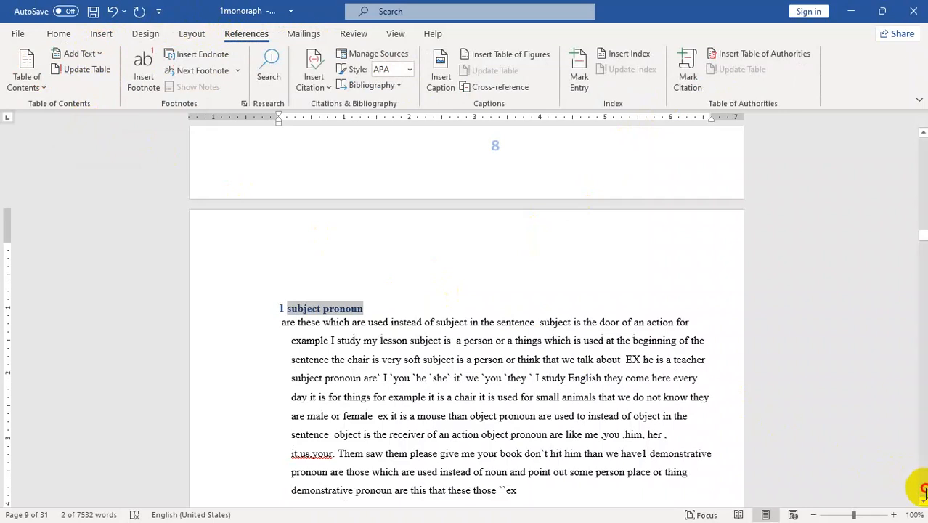
# - Add the '6 emphasizing pronoun' heading to the table of contents at Level 2
pyautogui.scroll(-10, 911, 479)
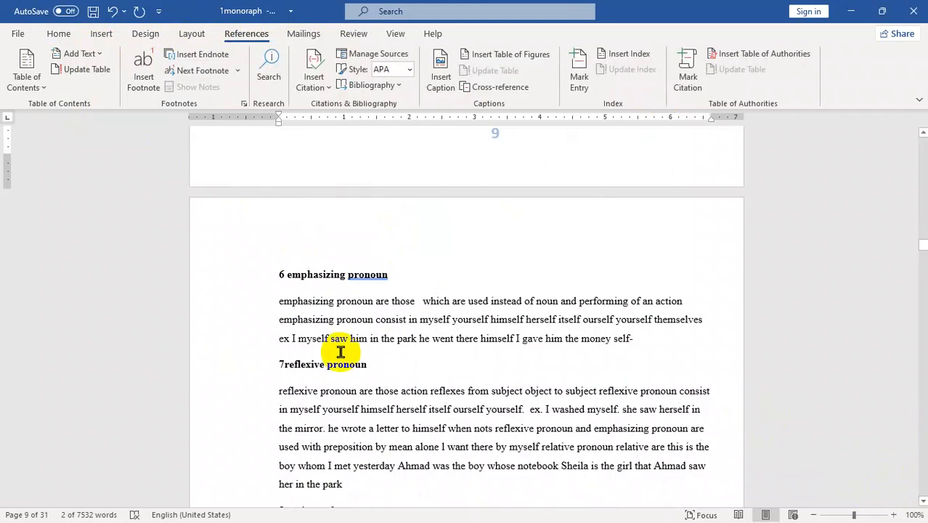
pyautogui.moveTo(403, 276); pyautogui.dragTo(284, 282)
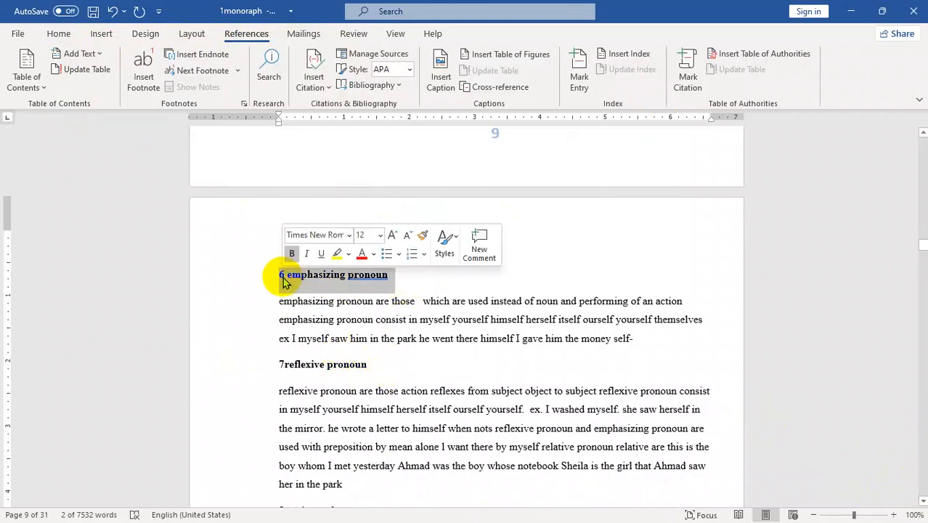
pyautogui.click(394, 277)
pyautogui.moveTo(393, 276); pyautogui.dragTo(290, 279)
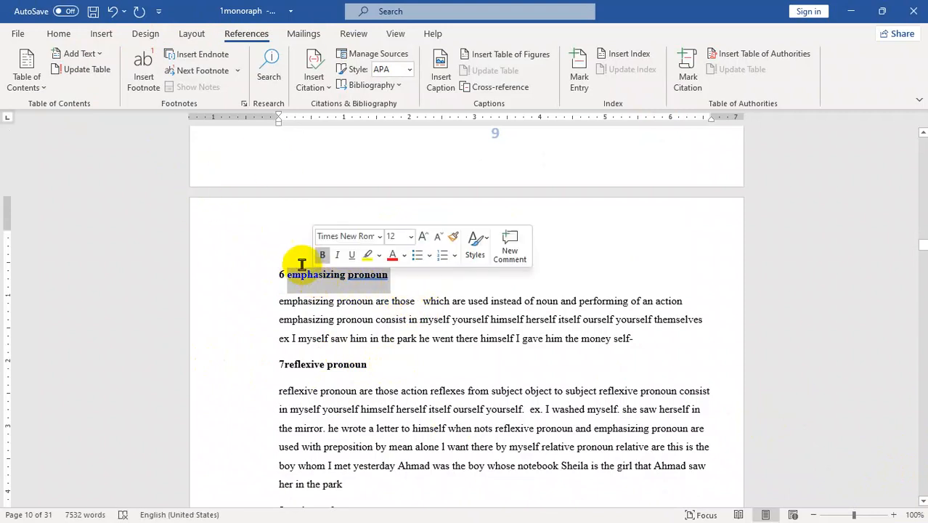
pyautogui.click(89, 58)
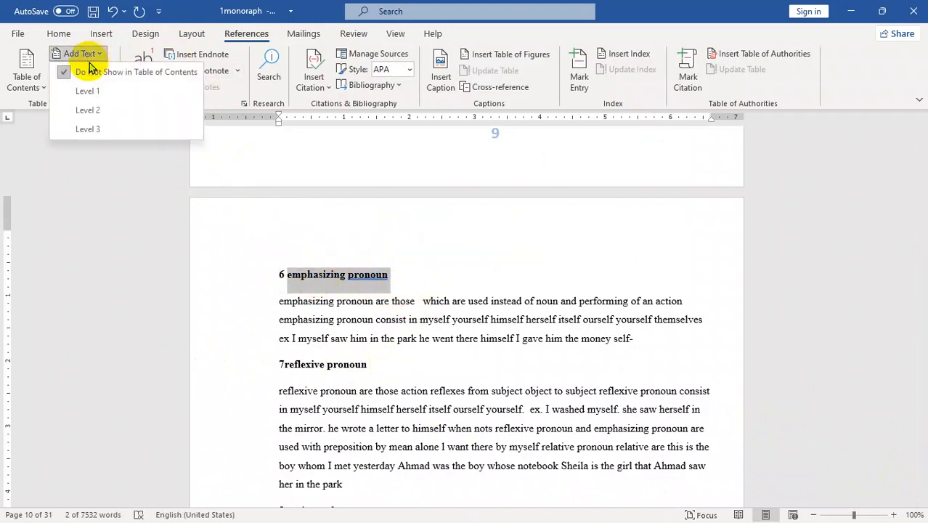
pyautogui.click(84, 109)
pyautogui.scroll(-20, 922, 501)
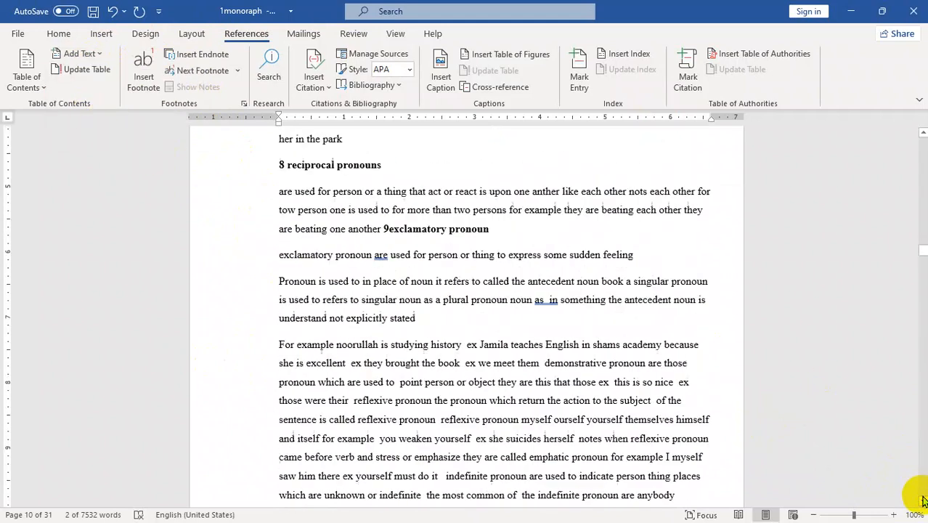
pyautogui.click(510, 245)
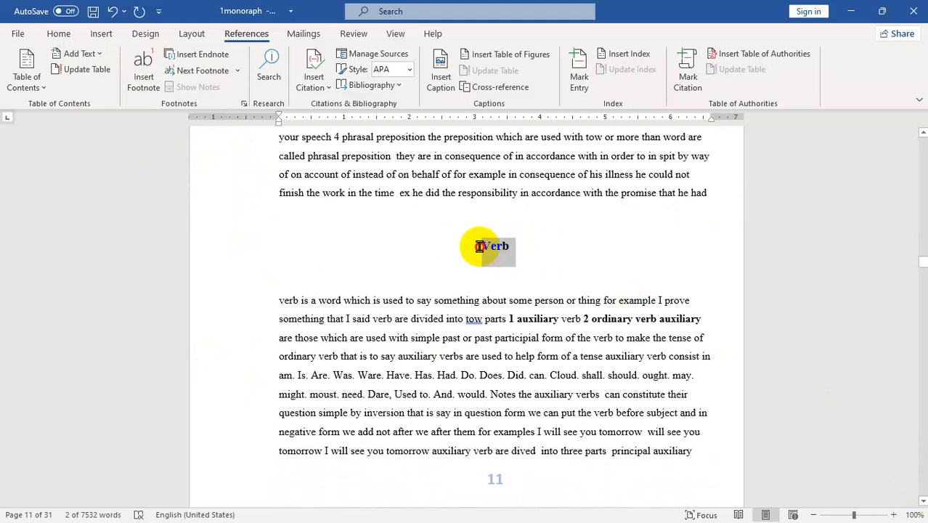
# - Apply Heading 1 to the 'Verb' title
pyautogui.doubleClick(490, 251)
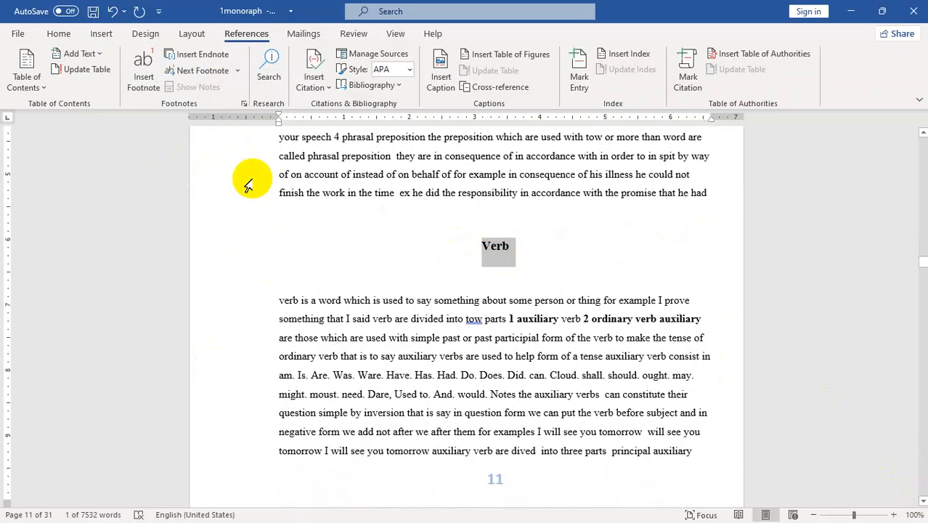
pyautogui.click(58, 37)
pyautogui.click(631, 73)
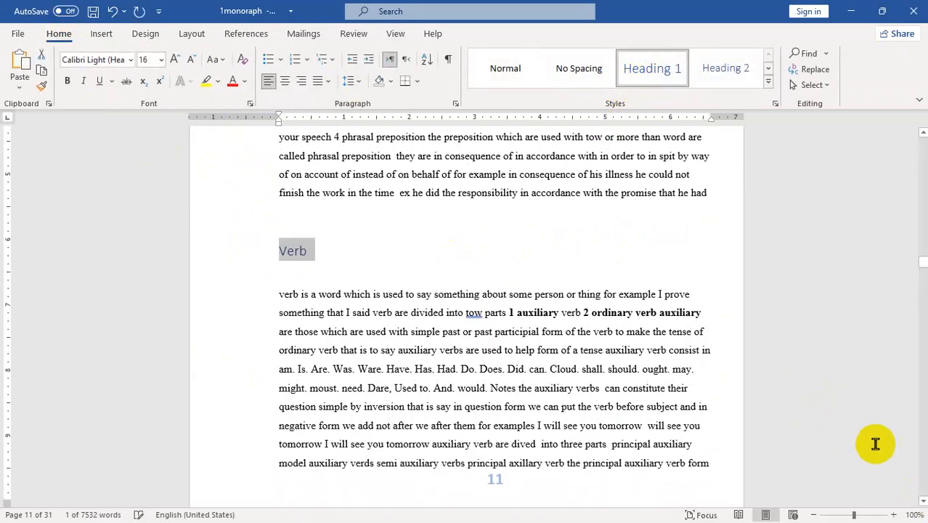
# - Apply Heading 1 to the 'Noun' title on page 14
pyautogui.click(922, 499)
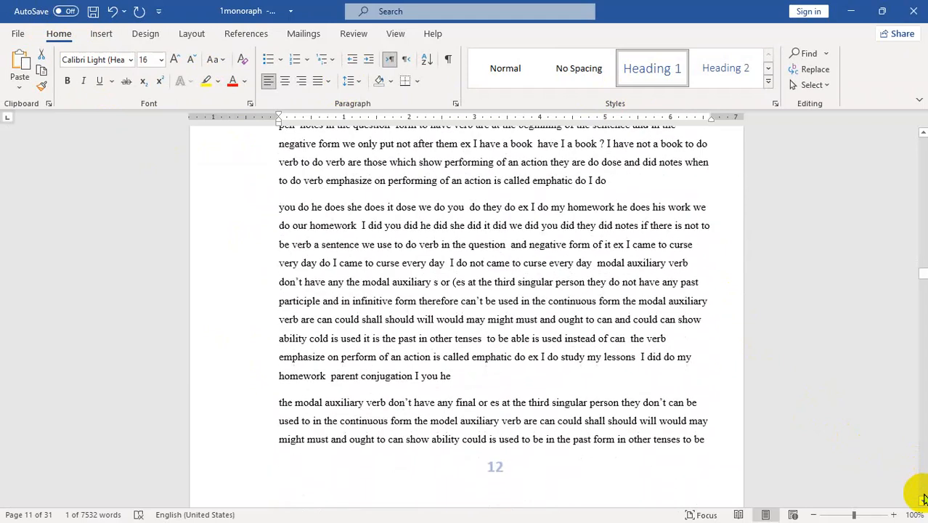
pyautogui.click(923, 499)
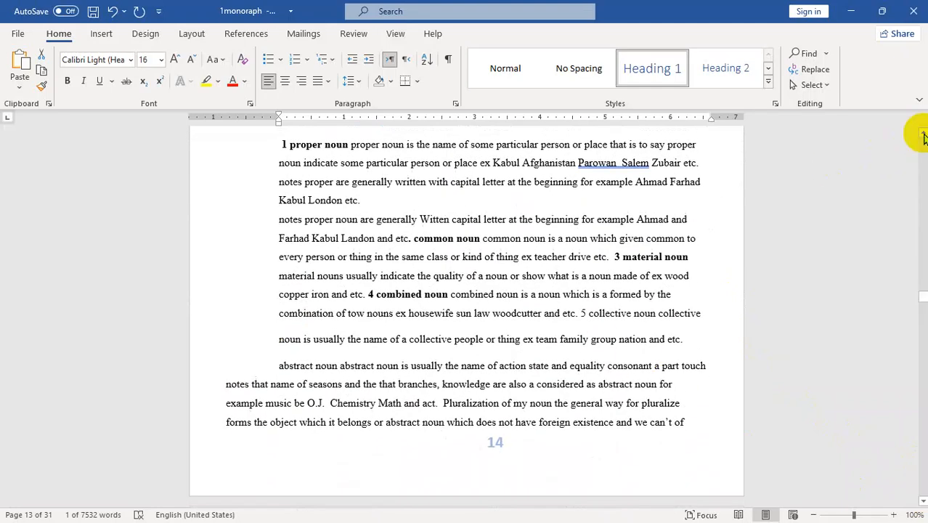
pyautogui.click(922, 134)
pyautogui.click(922, 134)
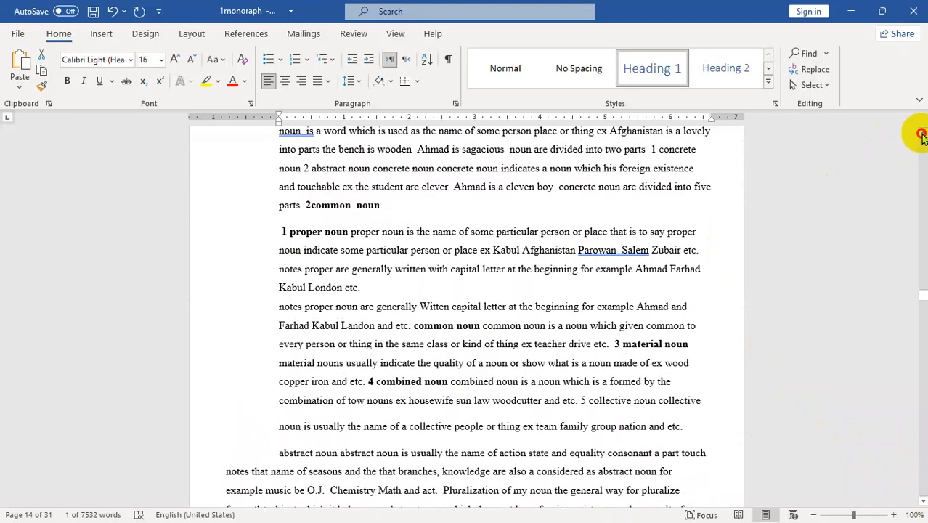
pyautogui.click(922, 136)
pyautogui.doubleClick(495, 146)
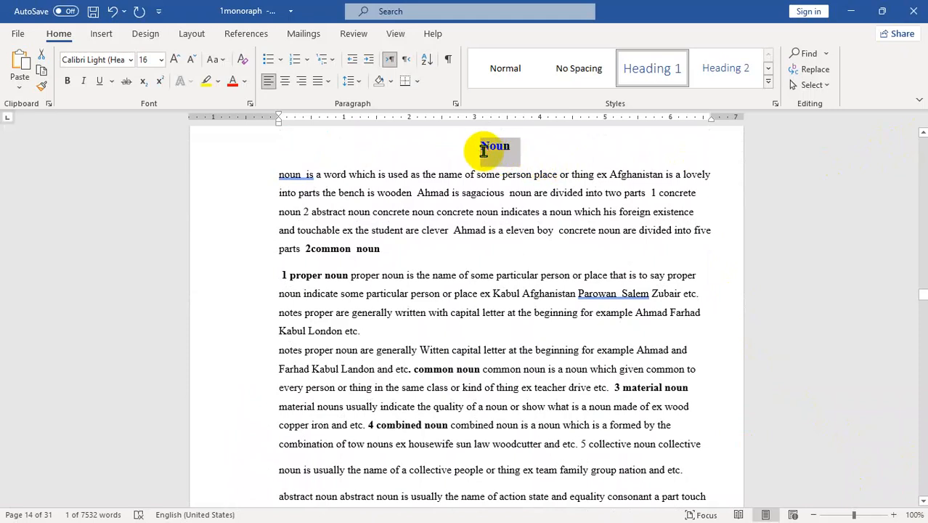
pyautogui.click(639, 69)
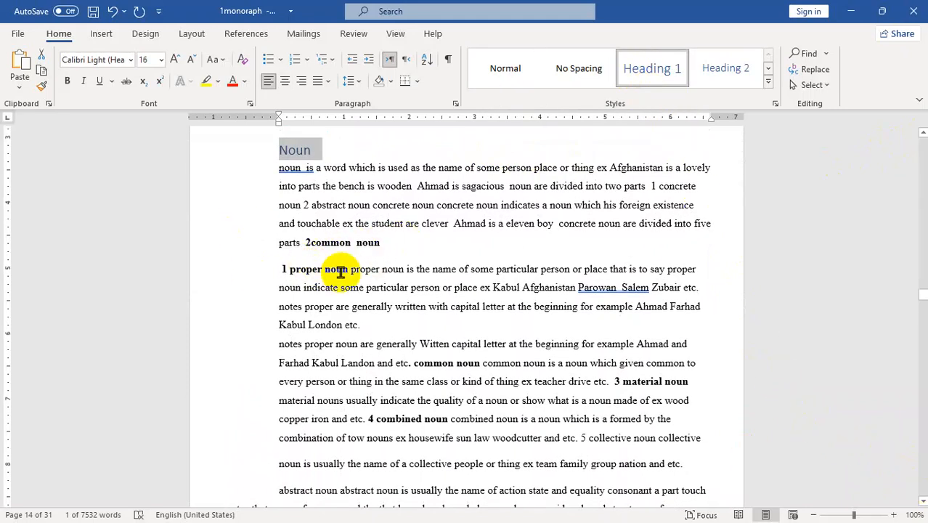
pyautogui.click(347, 270)
# - Move '1 proper noun' onto its own line and make it Heading 2
pyautogui.press('Return')
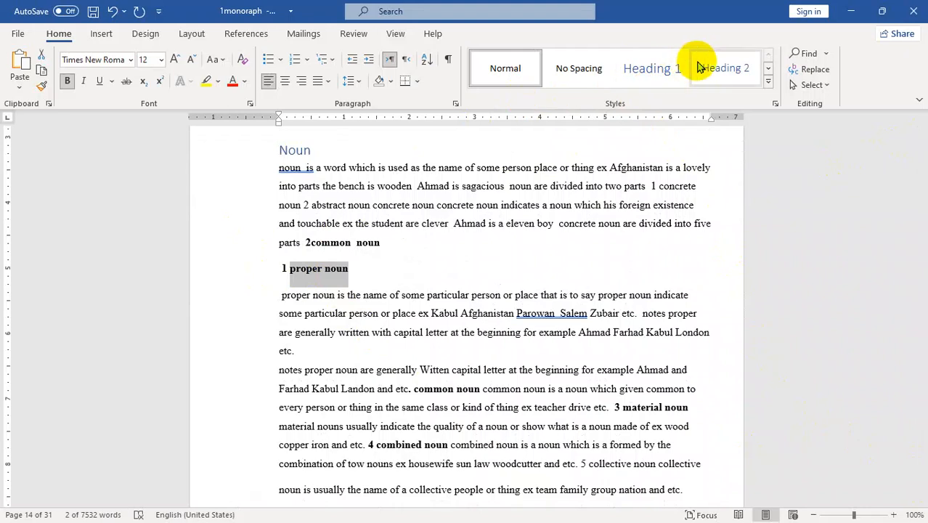
pyautogui.click(718, 68)
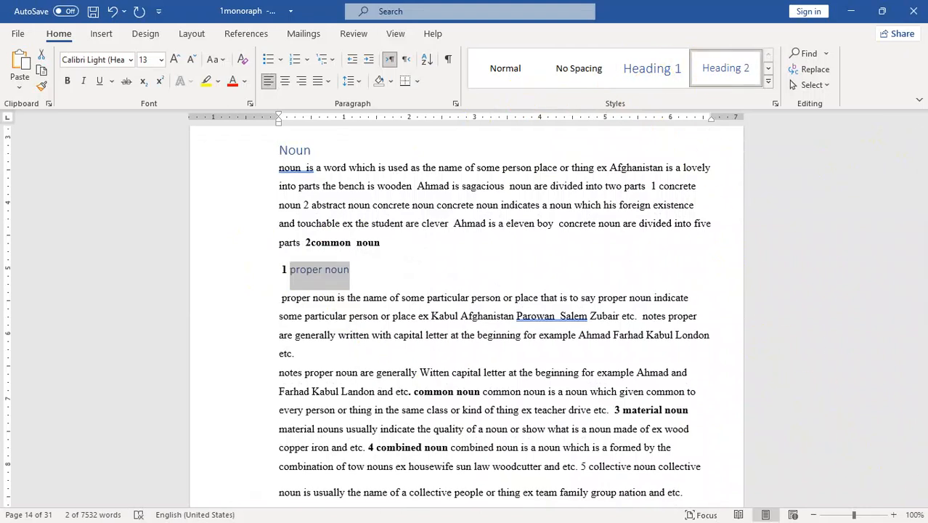
pyautogui.click(920, 502)
pyautogui.moveTo(921, 502); pyautogui.dragTo(921, 503)
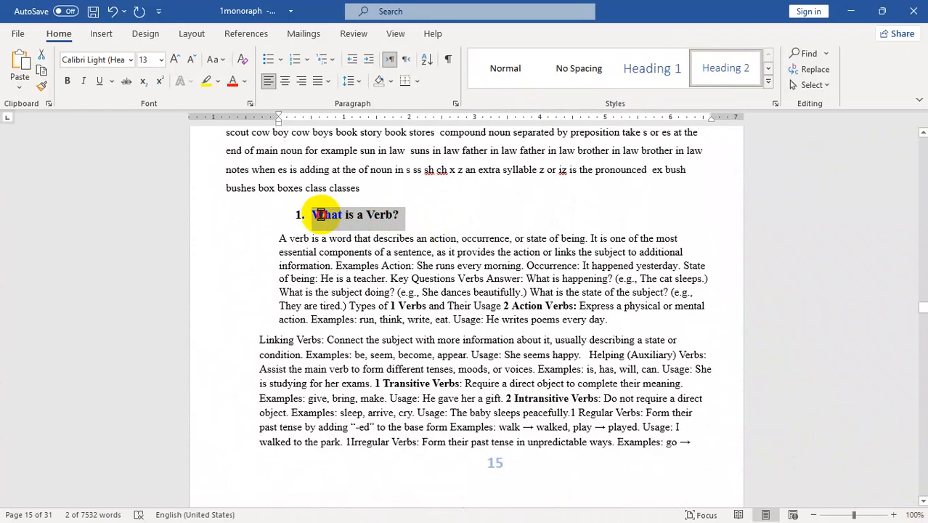
# - Apply Heading 1 to the 'What is a Verb?' and 'What is a Noun?' titles
pyautogui.moveTo(318, 215); pyautogui.dragTo(318, 215)
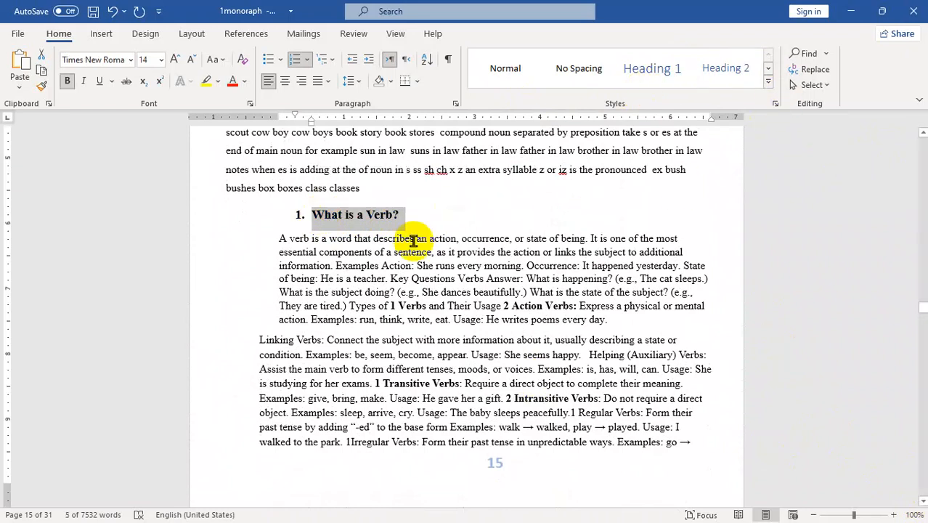
pyautogui.click(667, 65)
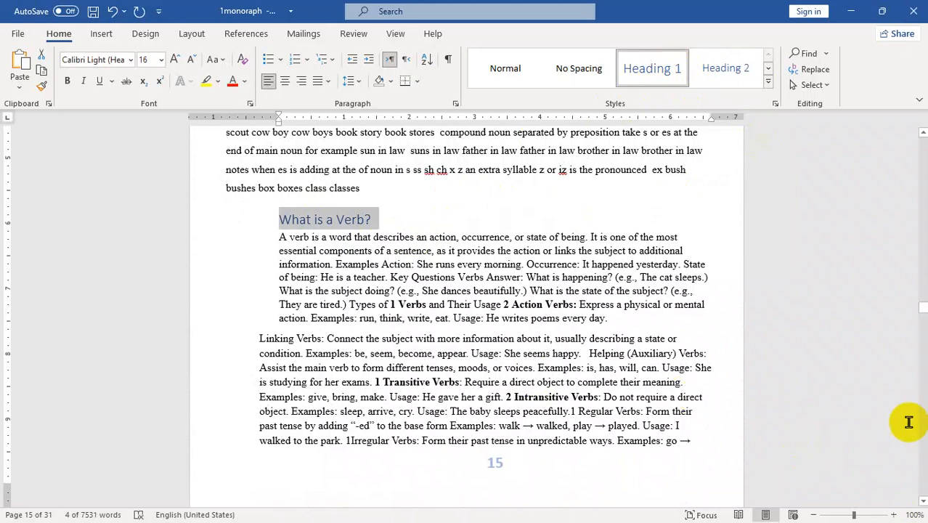
pyautogui.moveTo(923, 506); pyautogui.dragTo(923, 498)
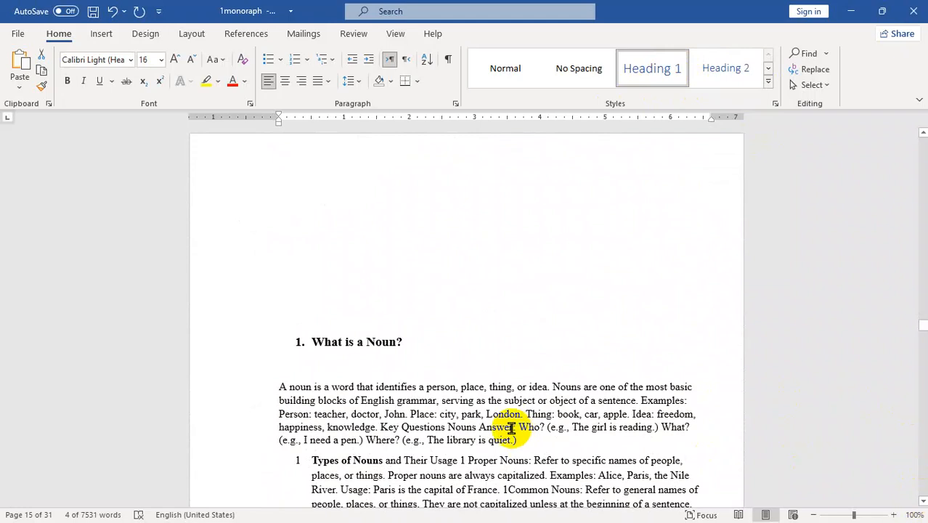
pyautogui.moveTo(415, 342); pyautogui.dragTo(345, 348)
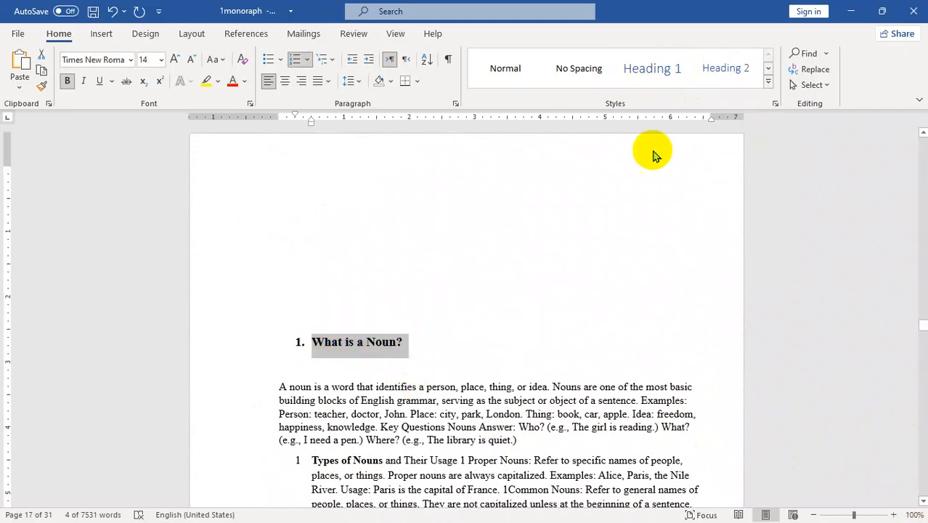
pyautogui.click(653, 72)
# - Make 'Concrete Nouns:' Heading 2 and split '2 How to Use Nouns' onto its own heading line
pyautogui.moveTo(922, 496); pyautogui.dragTo(923, 496)
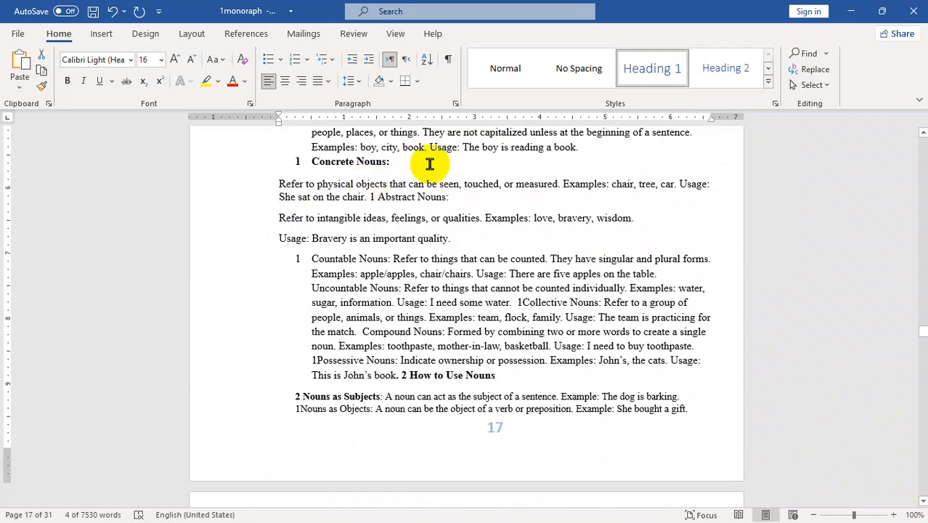
pyautogui.moveTo(388, 162); pyautogui.dragTo(313, 161)
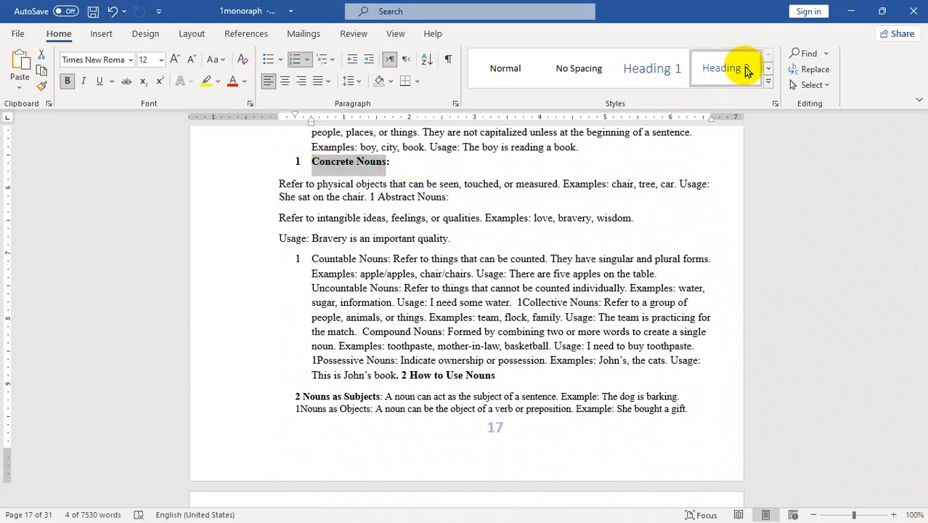
pyautogui.click(725, 69)
pyautogui.click(398, 376)
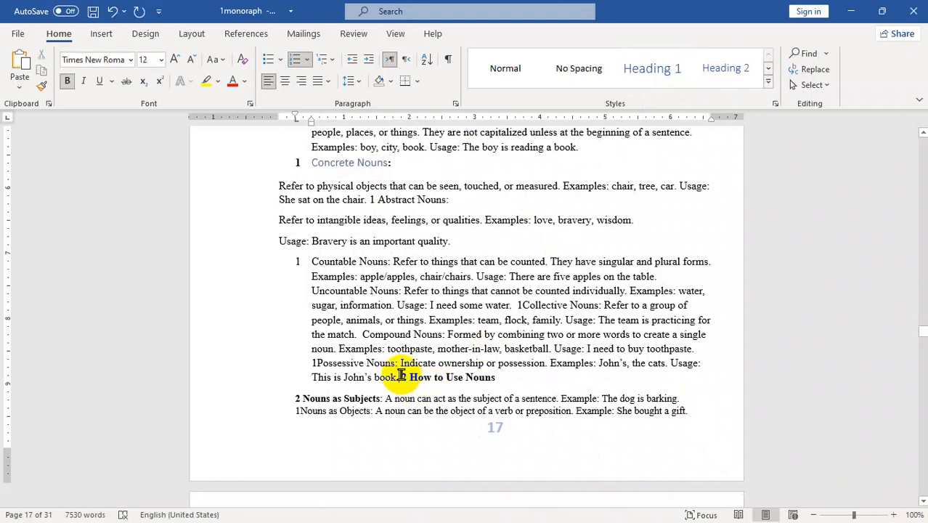
pyautogui.press('Return')
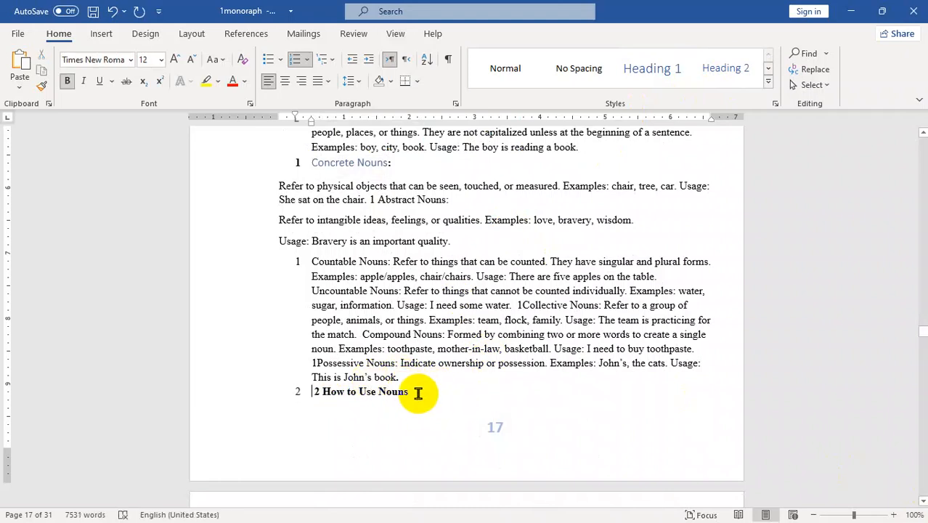
pyautogui.click(404, 377)
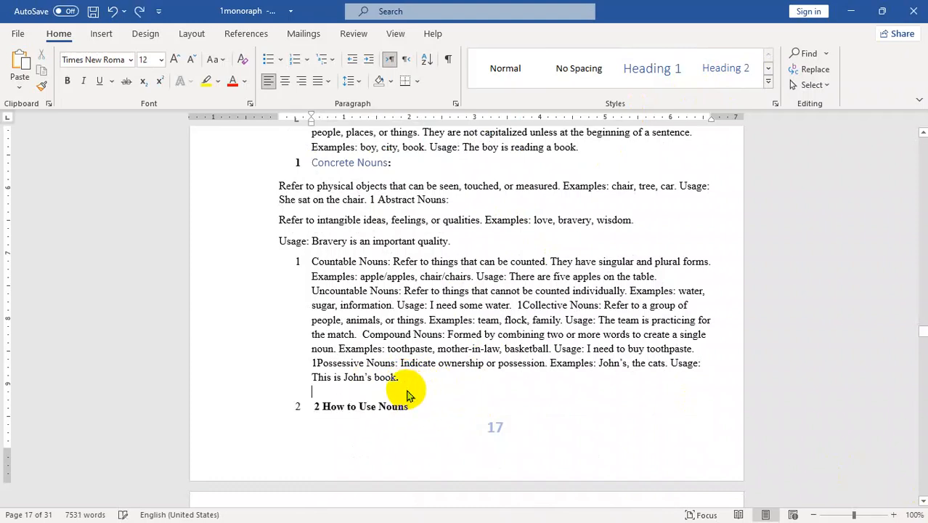
pyautogui.moveTo(326, 413); pyautogui.dragTo(409, 408)
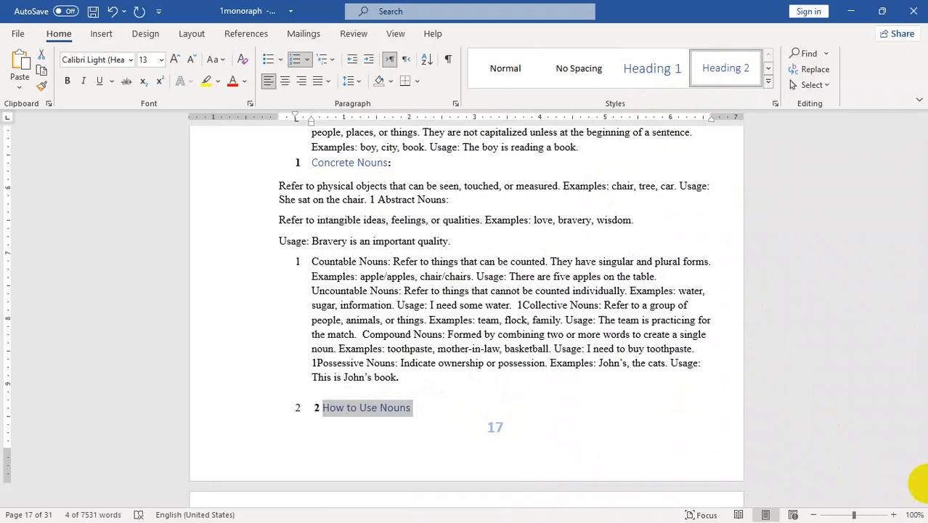
pyautogui.click(924, 488)
pyautogui.click(924, 489)
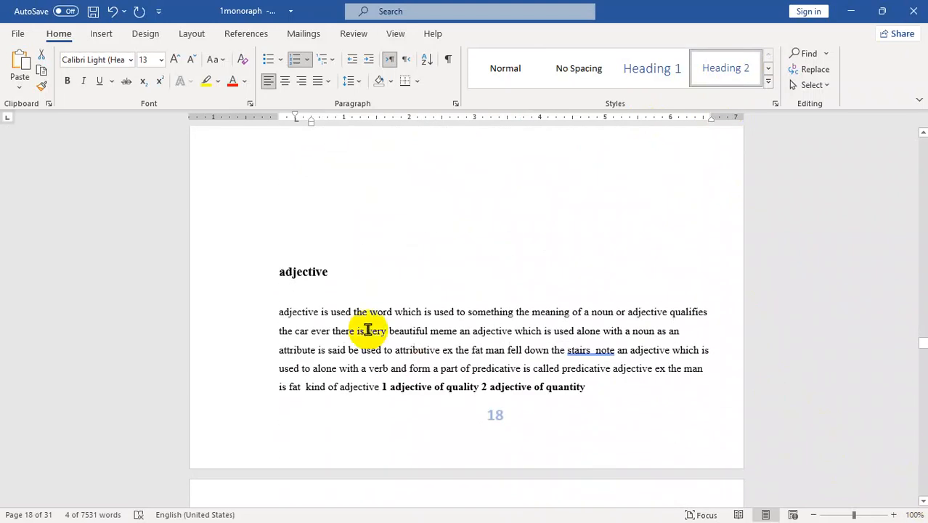
# - Apply Heading 1 to the 'adjective' section title
pyautogui.moveTo(347, 275); pyautogui.dragTo(285, 277)
pyautogui.click(657, 76)
pyautogui.scroll(-6, 916, 491)
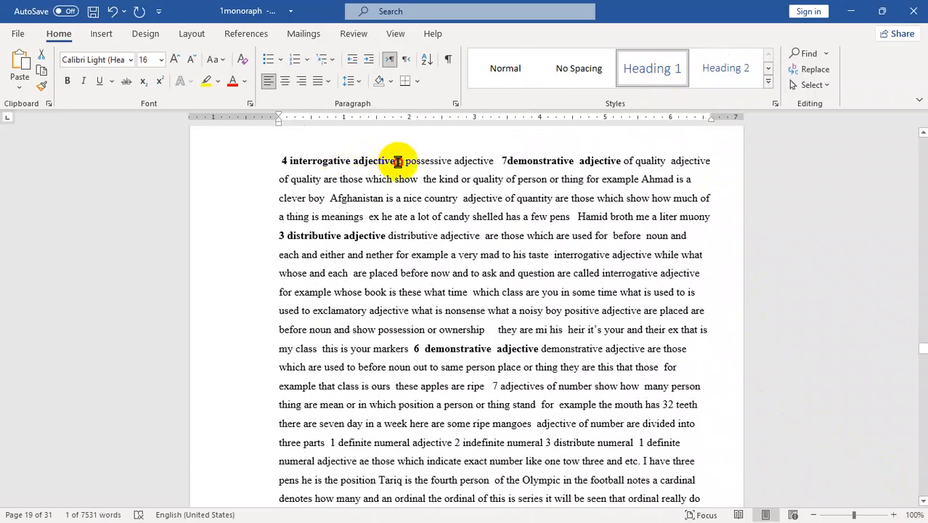
# - Break 'interrogative adjective' onto its own line and make it Heading 2
pyautogui.click(371, 162)
pyautogui.click(376, 167)
pyautogui.moveTo(376, 168); pyautogui.dragTo(330, 167)
pyautogui.click(396, 159)
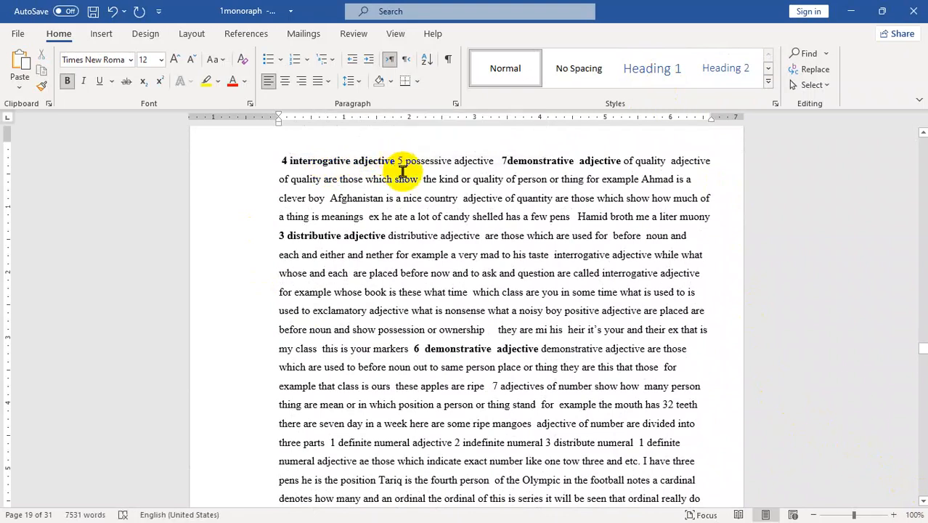
pyautogui.press('Return')
pyautogui.moveTo(398, 165); pyautogui.dragTo(296, 161)
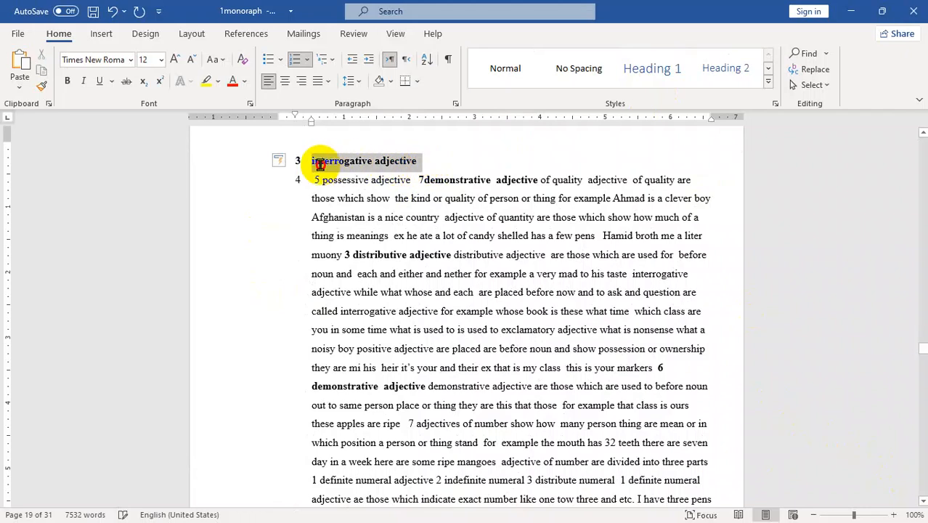
pyautogui.click(710, 65)
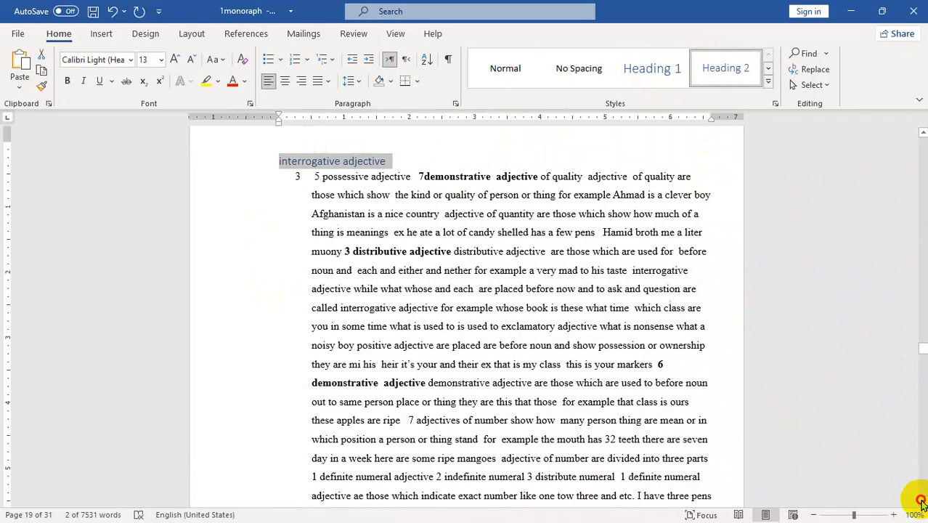
pyautogui.scroll(-3, 922, 503)
pyautogui.scroll(-6, 922, 504)
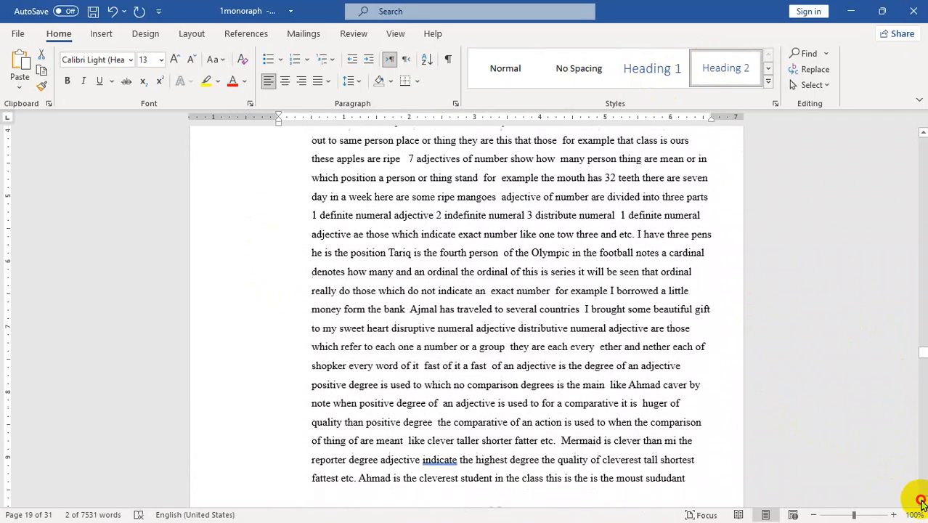
pyautogui.scroll(-6, 922, 501)
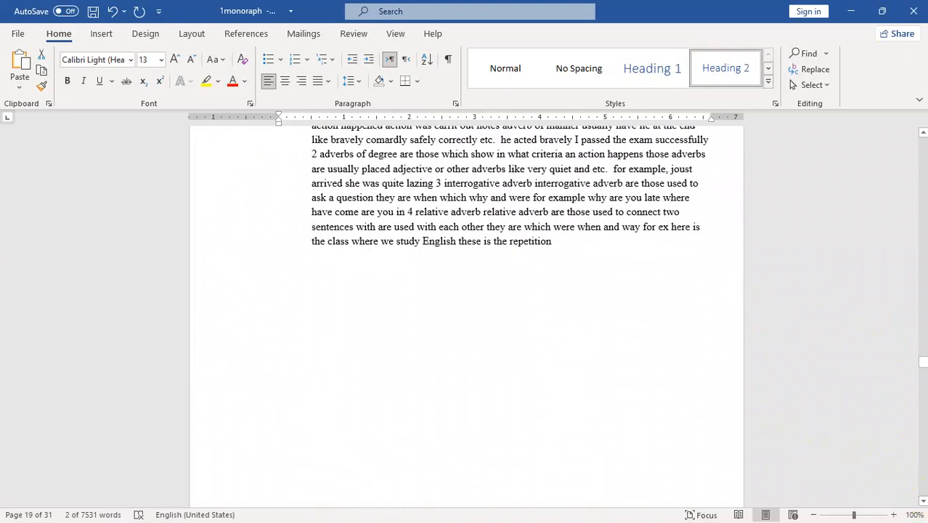
pyautogui.click(923, 501)
pyautogui.scroll(-15, 924, 500)
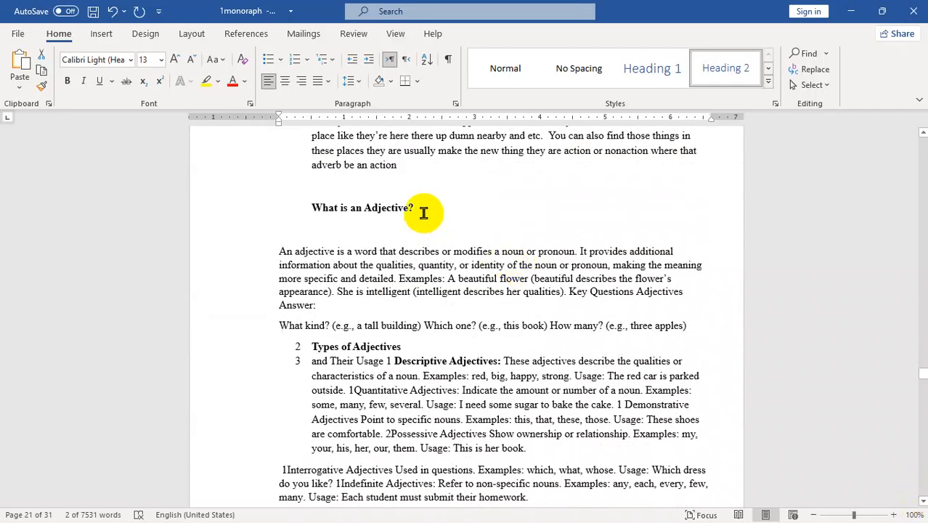
# - Make 'What is an Adjective?' Heading 1 and 'Types of Adjectives' Heading 2
pyautogui.moveTo(421, 209); pyautogui.dragTo(302, 209)
pyautogui.click(642, 64)
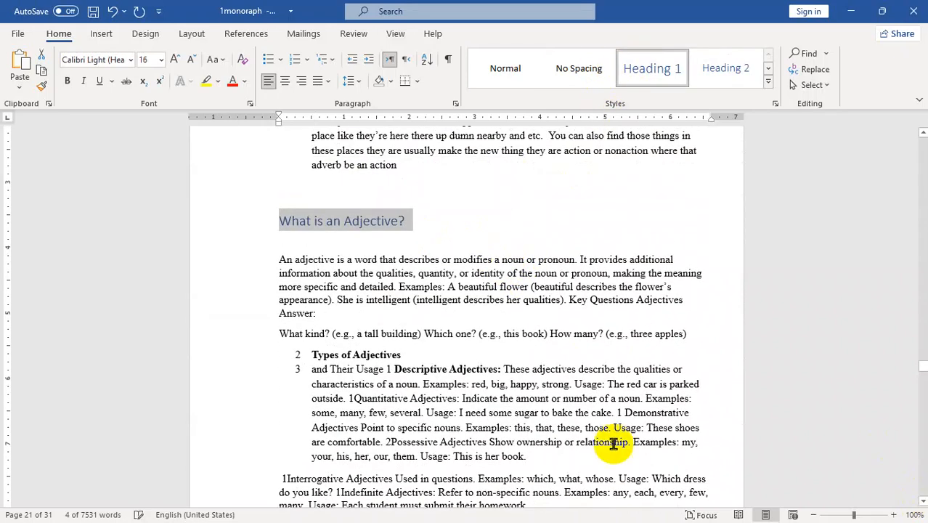
pyautogui.click(403, 355)
pyautogui.moveTo(295, 352); pyautogui.dragTo(294, 352)
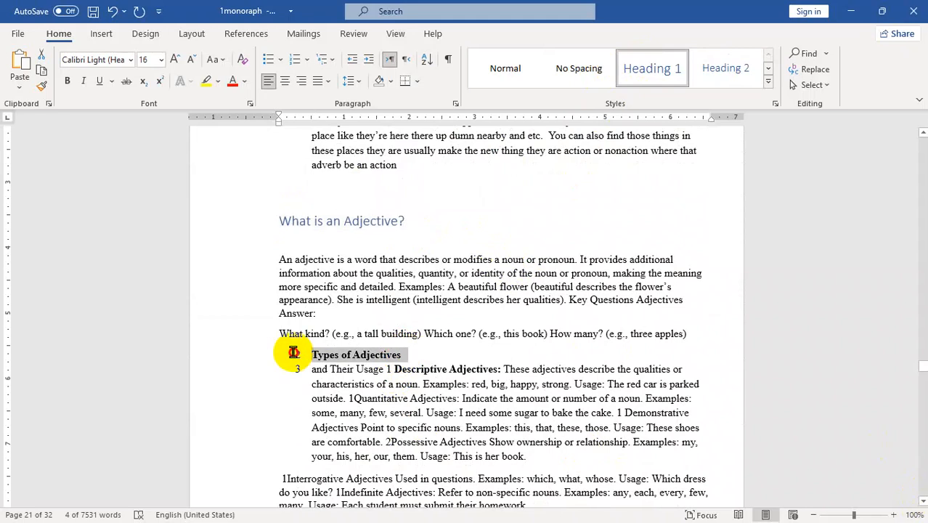
pyautogui.click(722, 67)
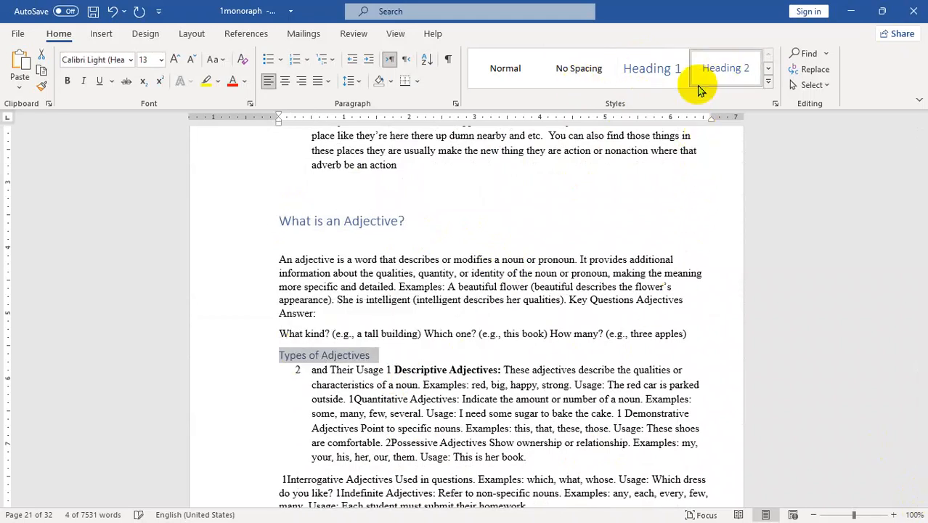
# - Scroll down to page 31, near the end of the 32-page monograph
pyautogui.scroll(-5, 923, 499)
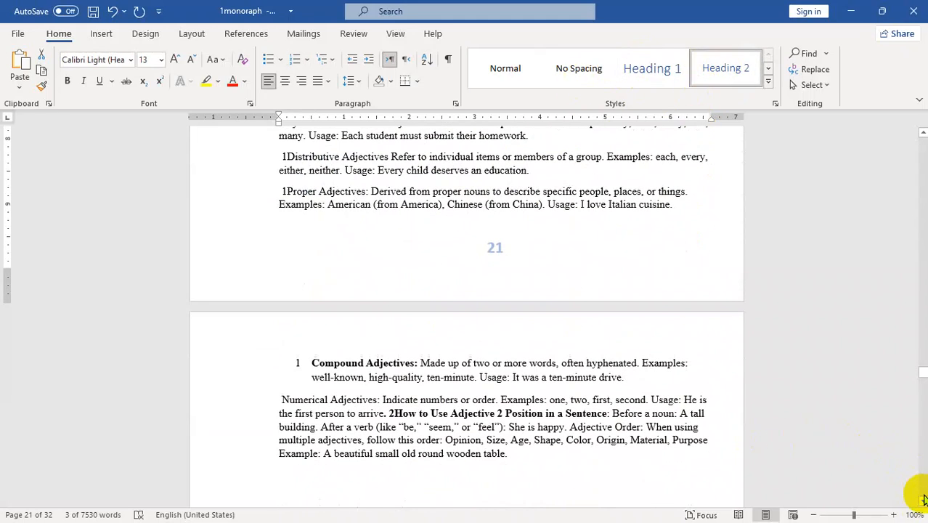
pyautogui.scroll(-15, 923, 499)
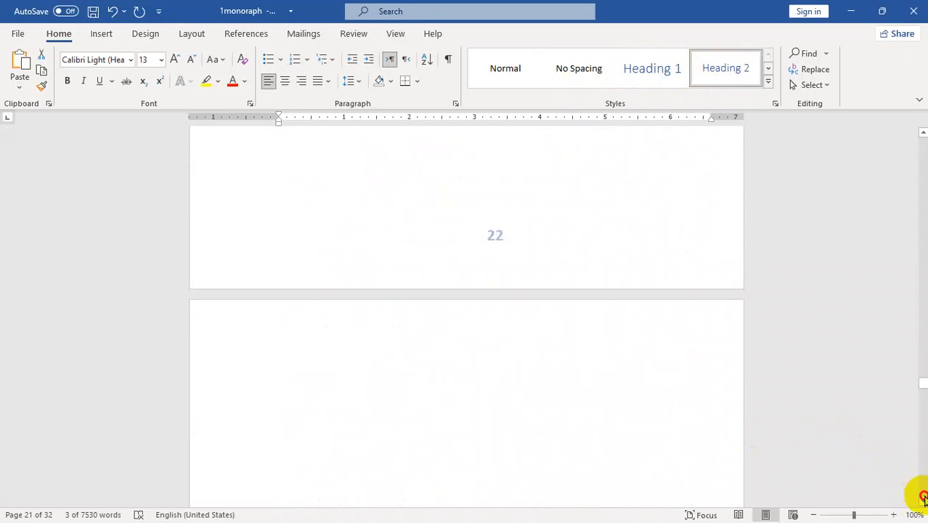
pyautogui.scroll(-15, 923, 495)
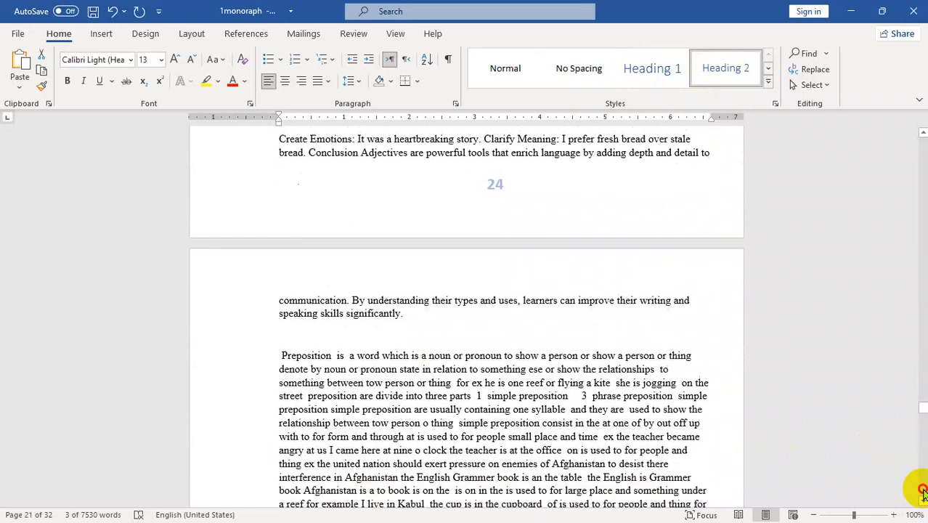
pyautogui.scroll(-15, 923, 494)
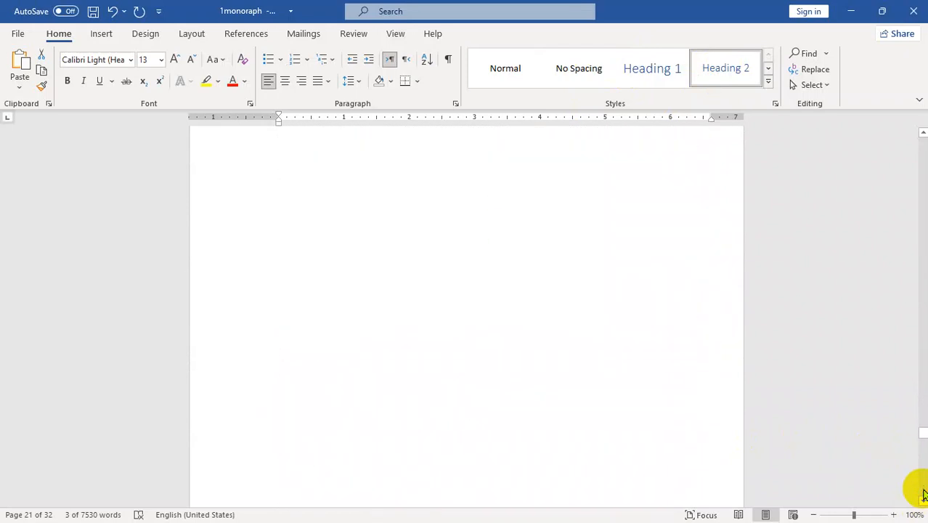
pyautogui.scroll(-15, 923, 494)
pyautogui.scroll(-5, 923, 494)
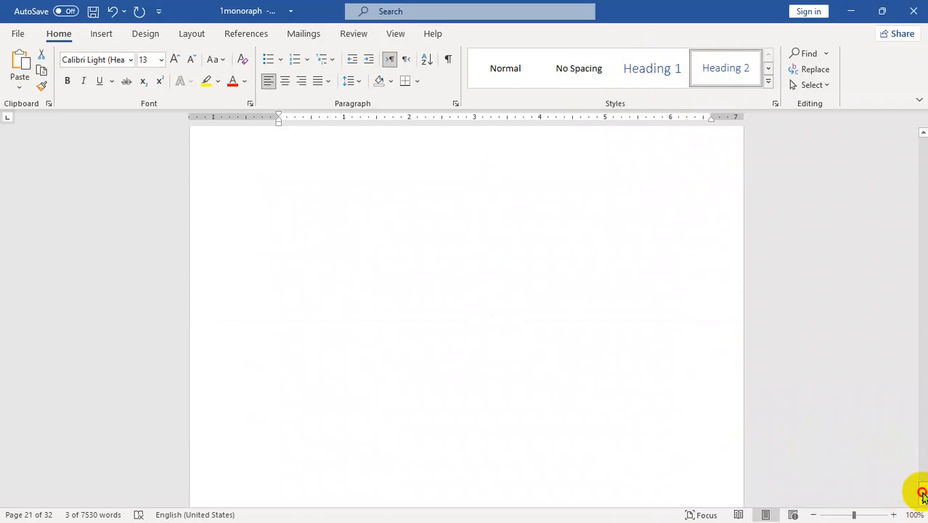
pyautogui.moveTo(922, 500); pyautogui.dragTo(920, 487)
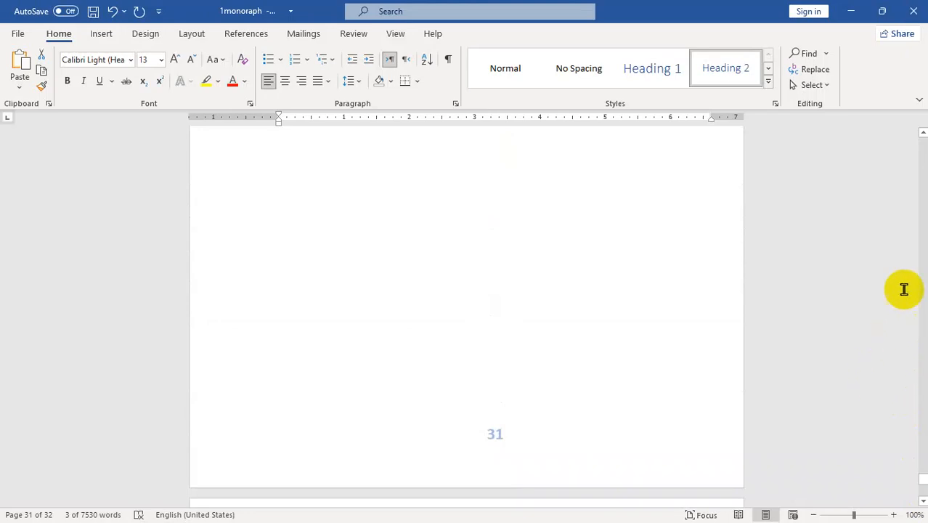
# - Jump to the blank page 6 and put the insertion point at the start of its first line
pyautogui.moveTo(923, 481); pyautogui.dragTo(923, 196)
pyautogui.click(228, 277)
pyautogui.click(508, 285)
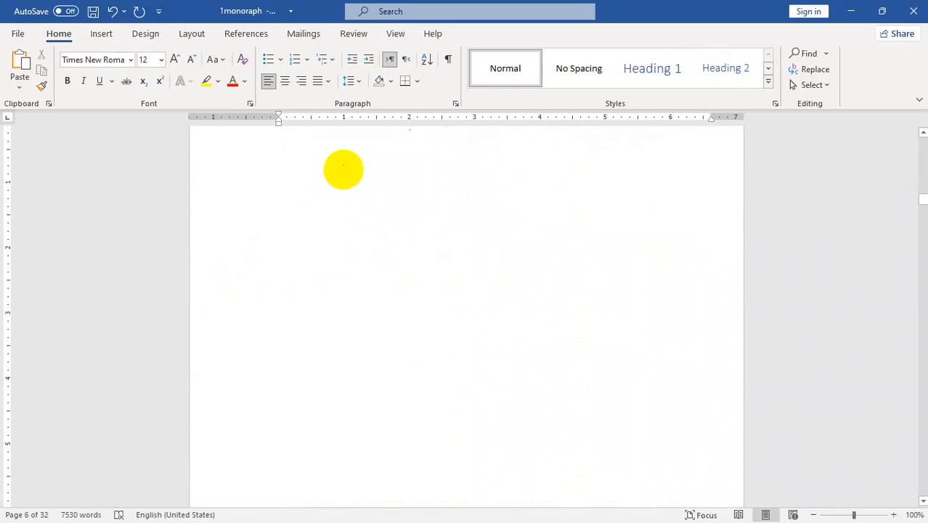
pyautogui.click(315, 152)
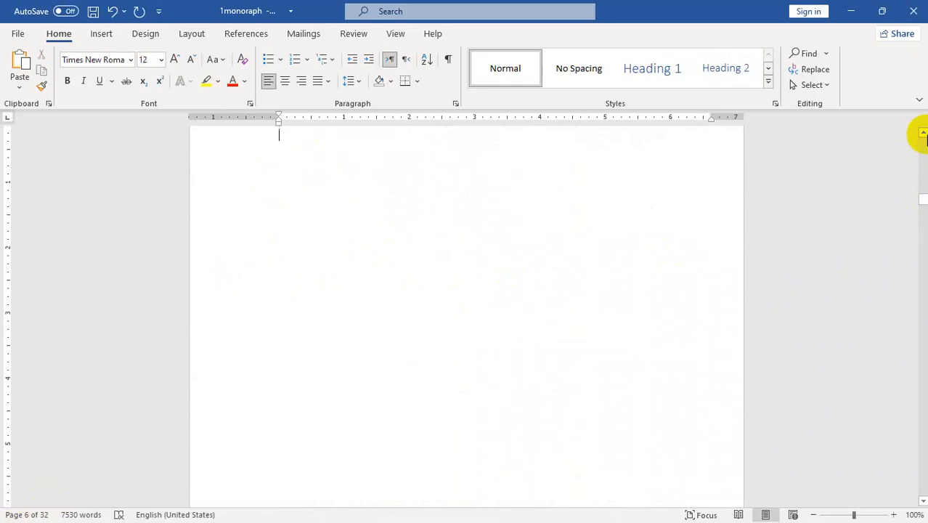
pyautogui.click(922, 133)
pyautogui.click(923, 133)
pyautogui.click(924, 133)
pyautogui.click(923, 134)
pyautogui.click(923, 134)
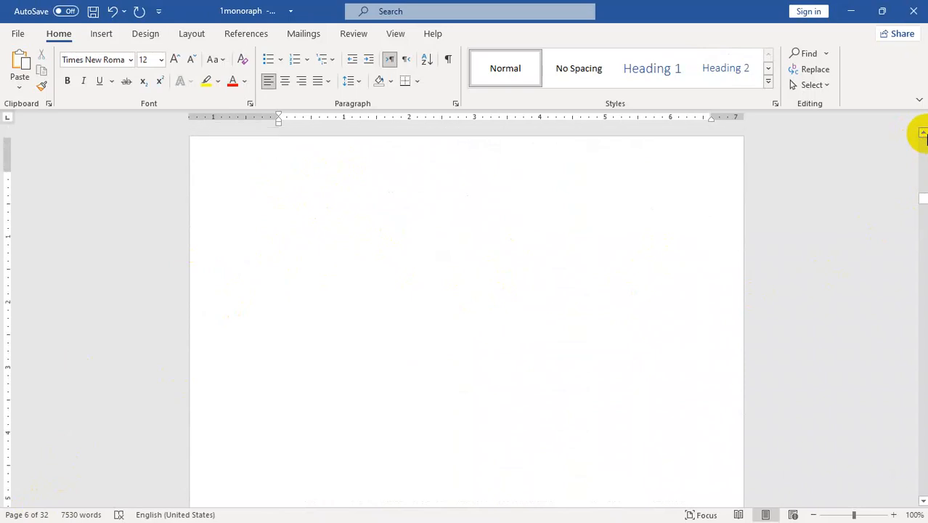
pyautogui.click(924, 133)
pyautogui.click(923, 134)
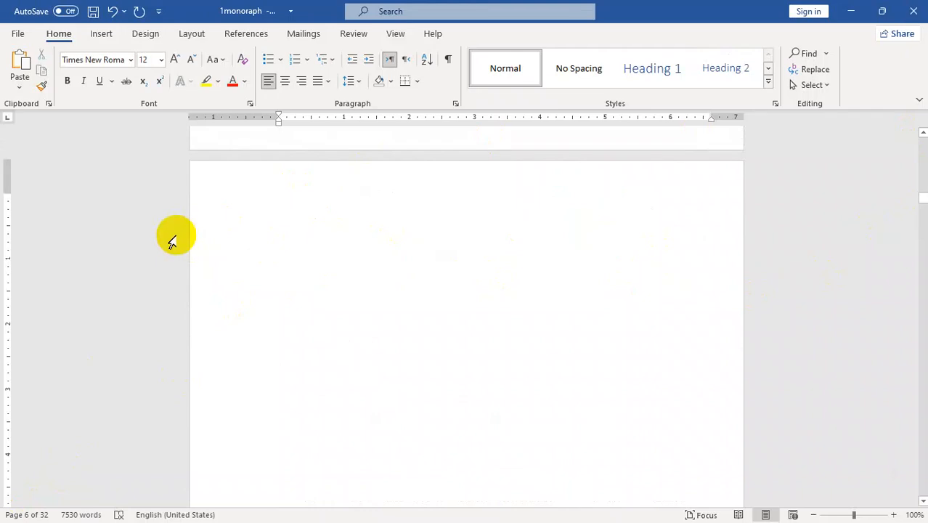
# - Open the Custom Table of Contents dialog from the References tab's Table of Contents menu
pyautogui.click(247, 36)
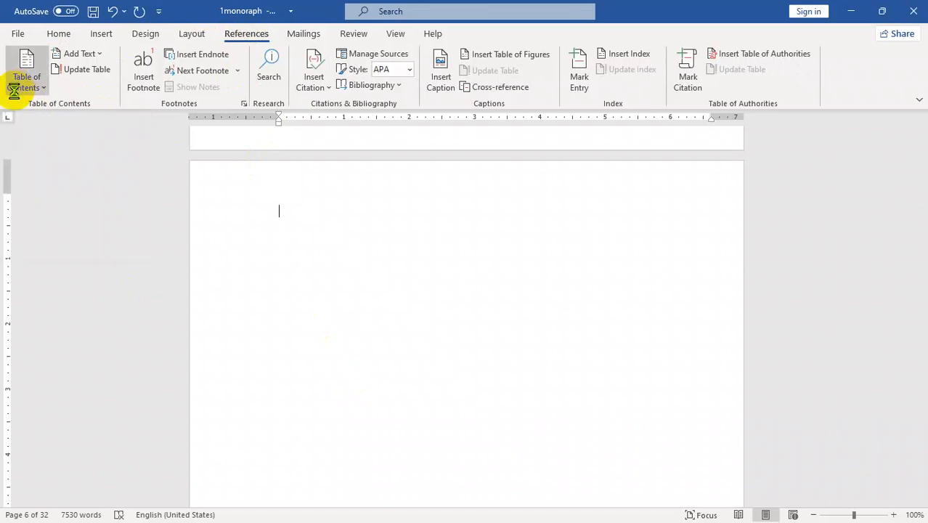
pyautogui.click(18, 83)
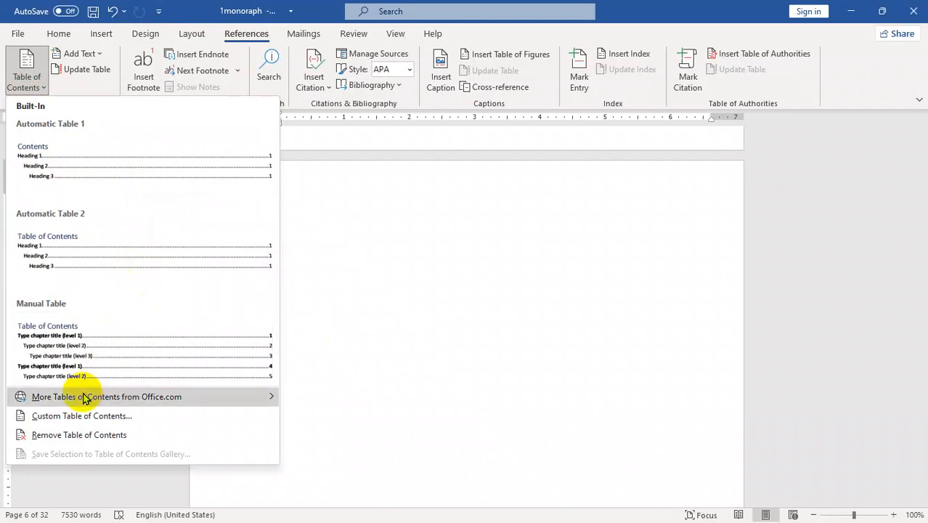
pyautogui.moveTo(82, 404)
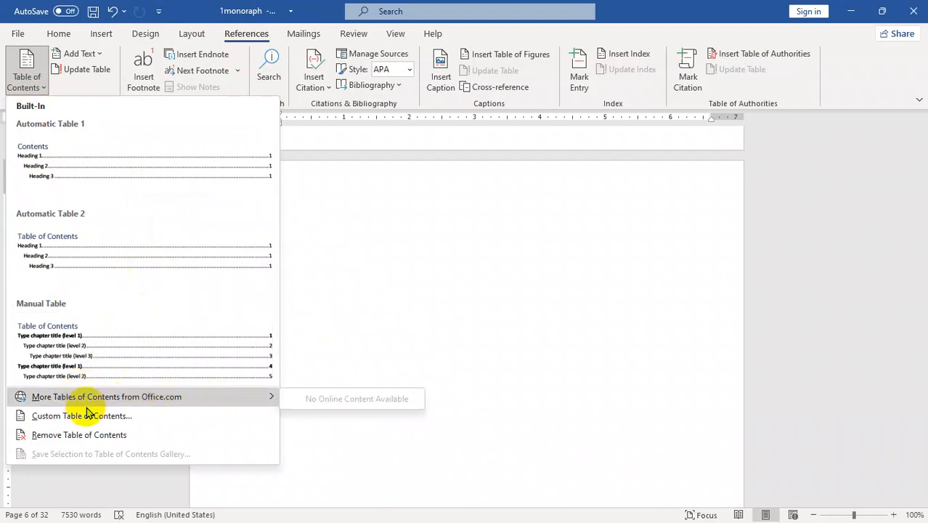
pyautogui.click(70, 419)
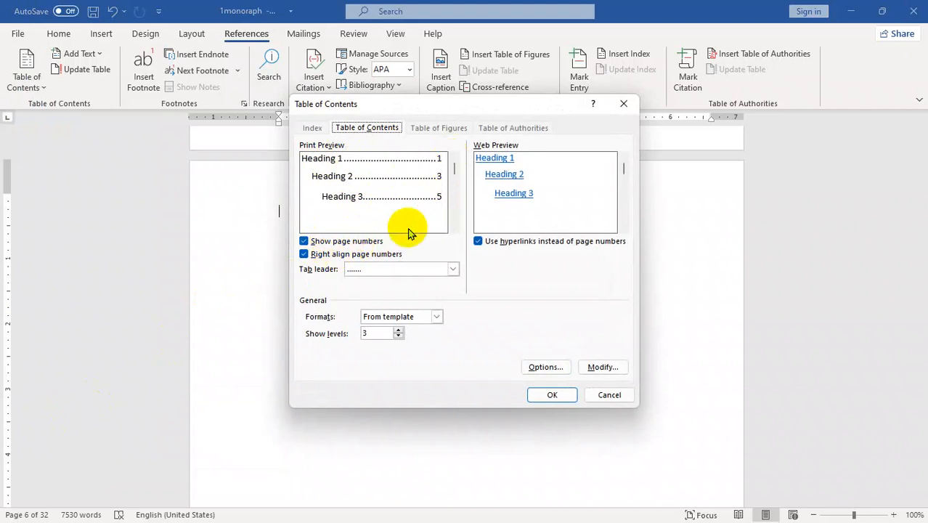
pyautogui.click(304, 241)
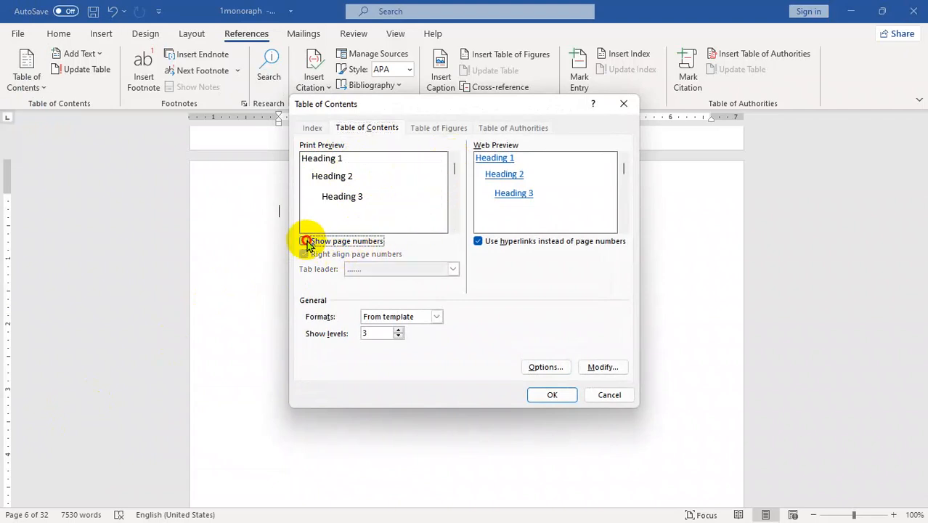
pyautogui.click(304, 241)
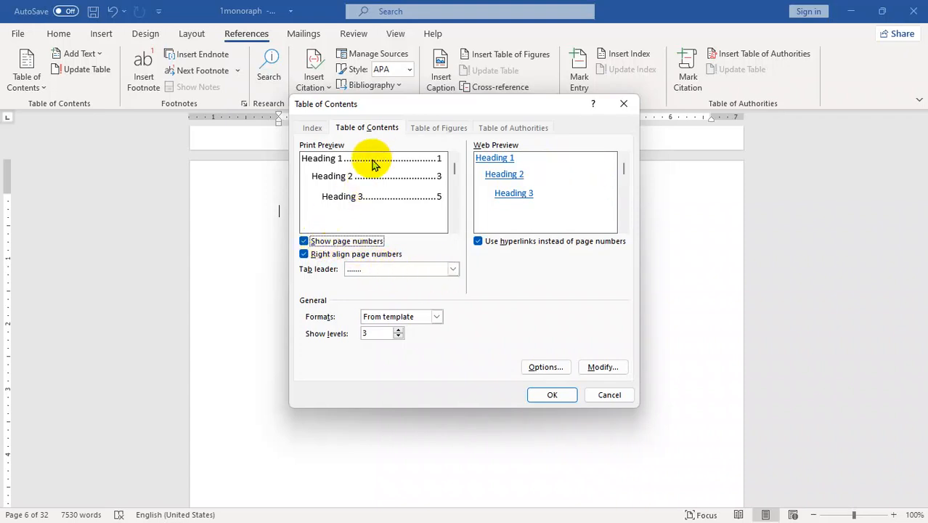
pyautogui.click(316, 258)
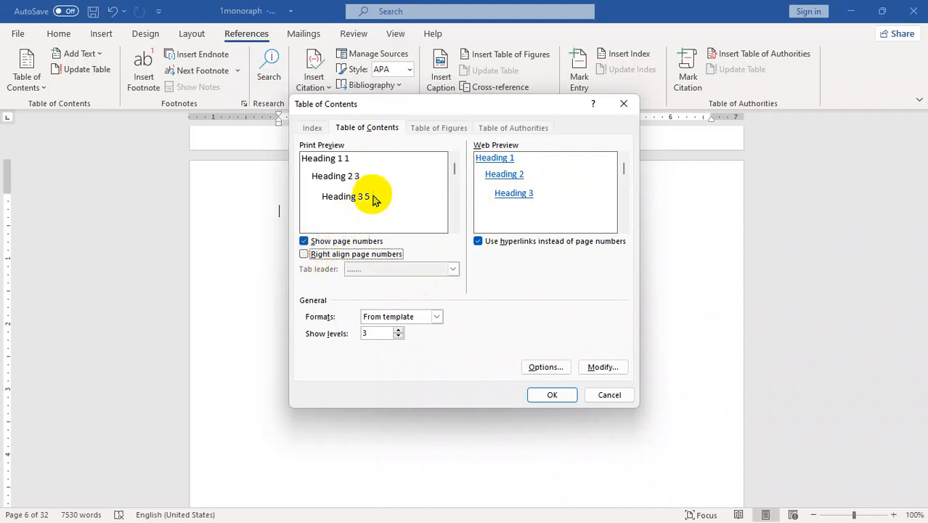
pyautogui.click(305, 254)
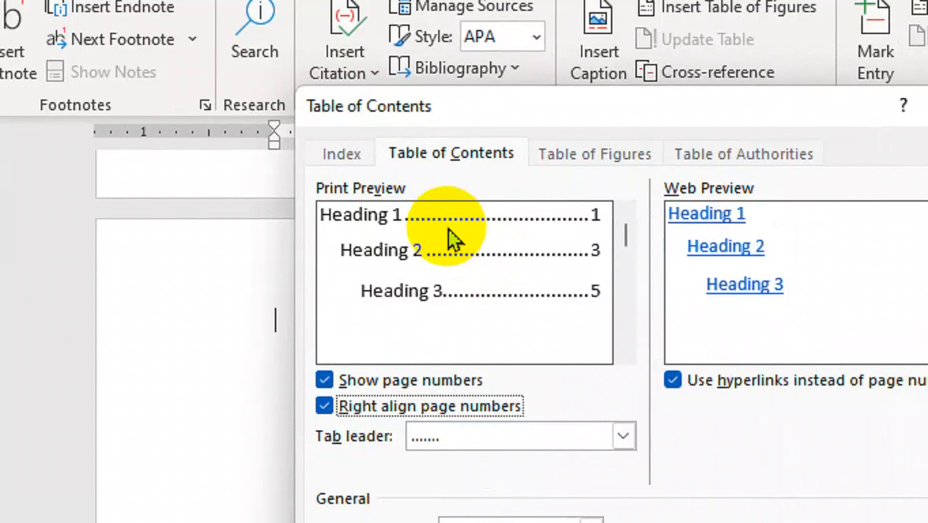
pyautogui.click(622, 435)
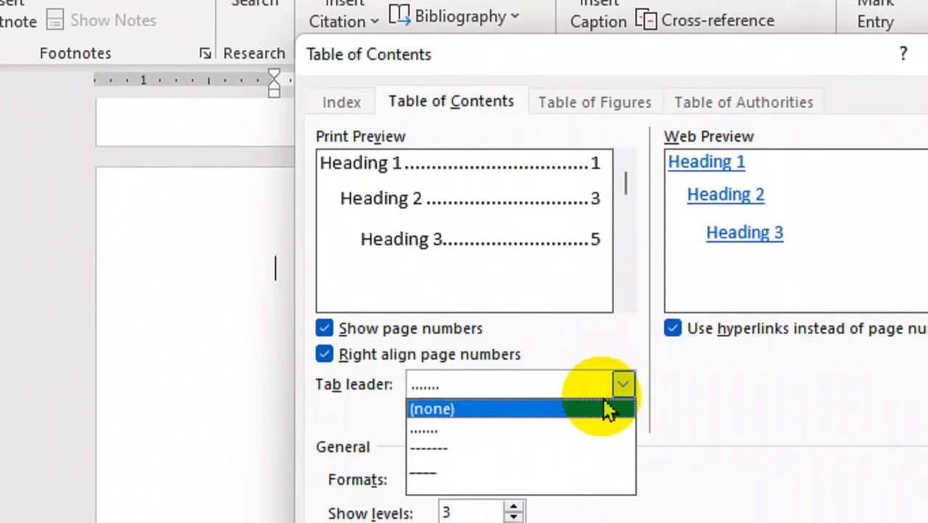
pyautogui.click(455, 448)
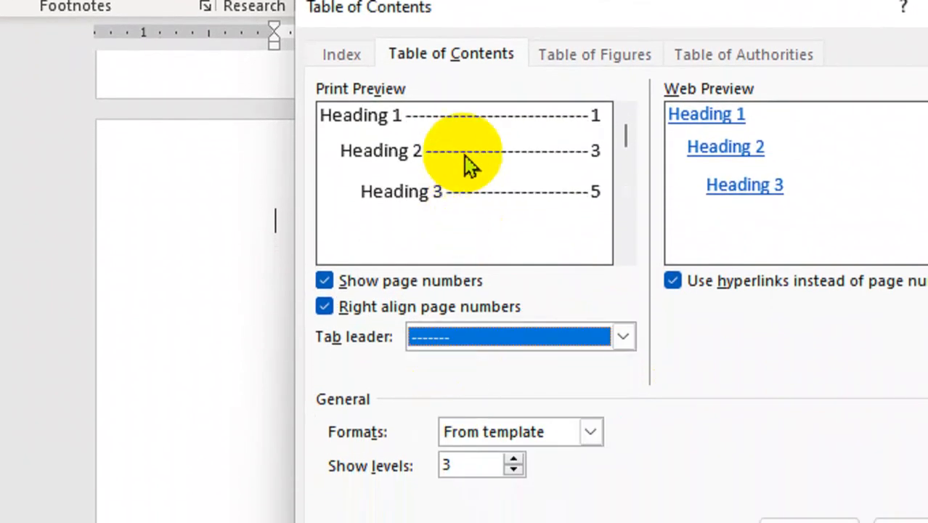
pyautogui.click(622, 347)
pyautogui.click(435, 394)
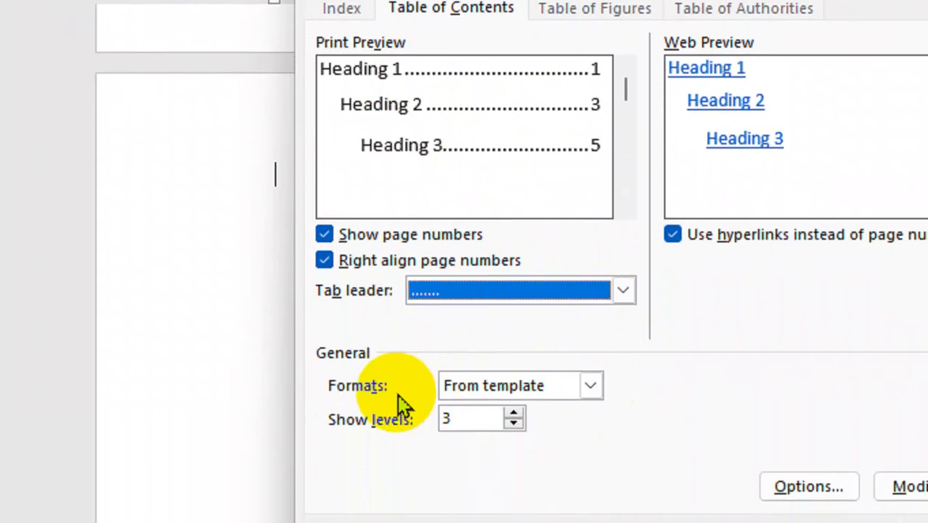
pyautogui.click(590, 385)
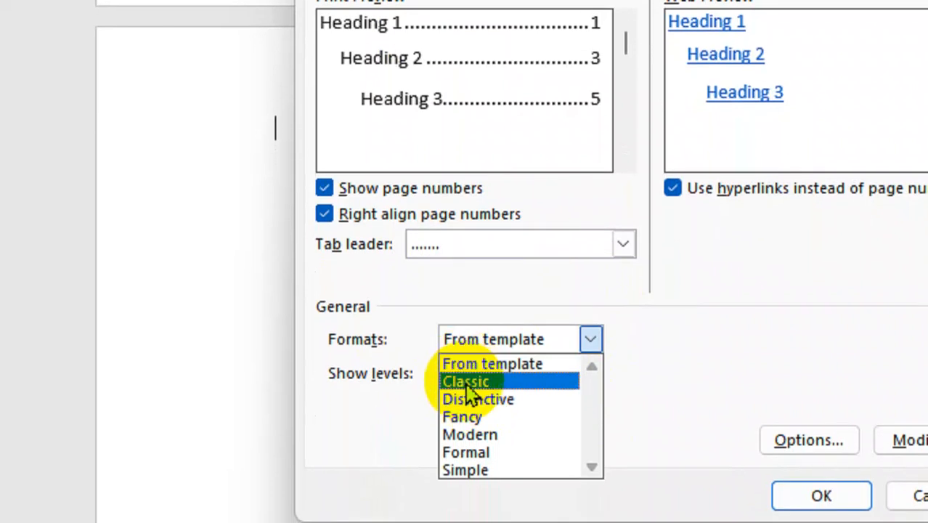
pyautogui.click(464, 416)
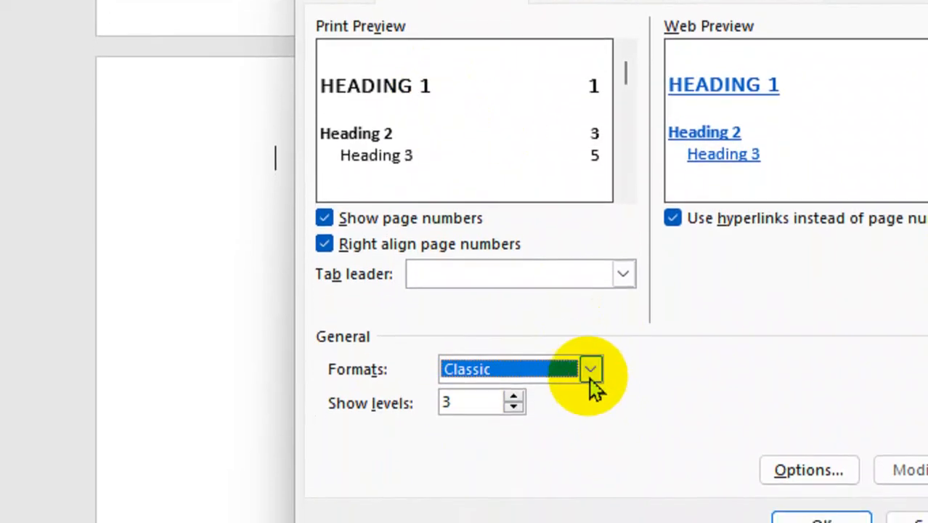
pyautogui.click(590, 339)
pyautogui.click(518, 434)
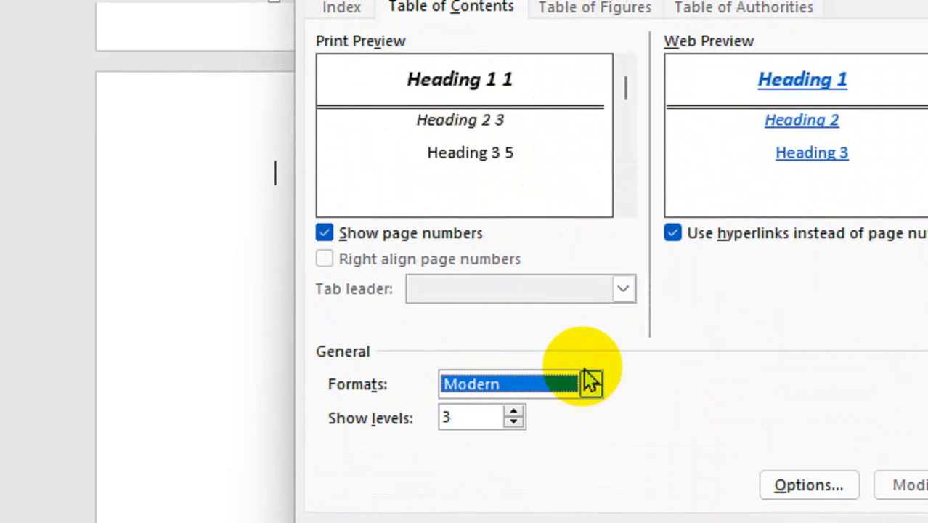
pyautogui.click(590, 377)
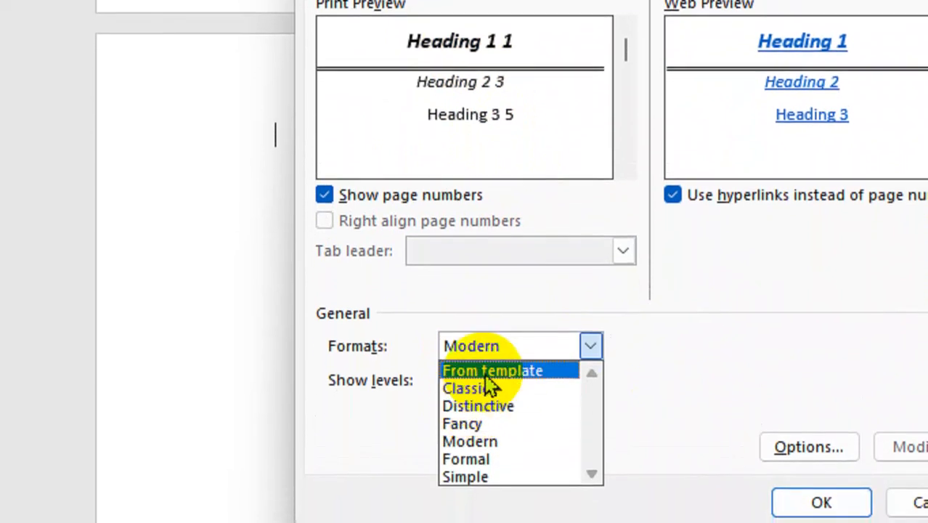
pyautogui.click(483, 404)
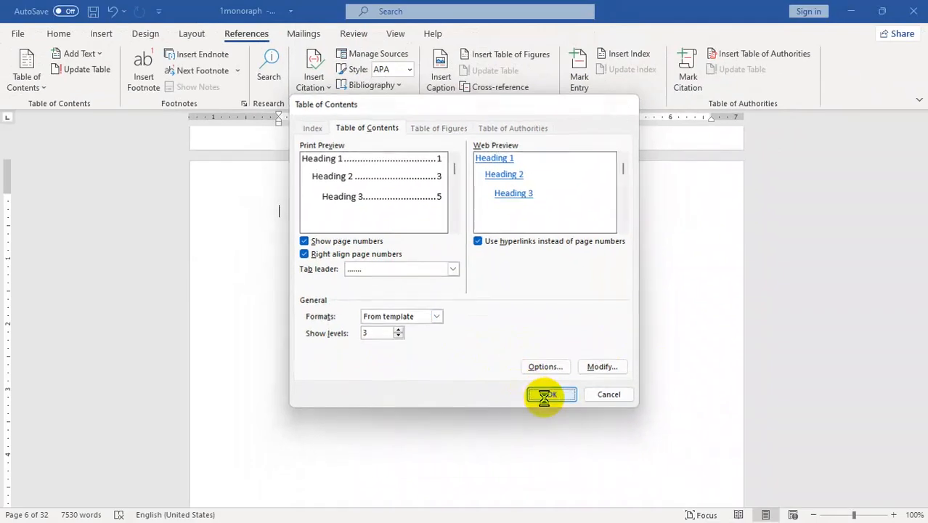
# - Insert the dotted-leader table of contents and test its 'What is a Noun?' link
pyautogui.click(821, 497)
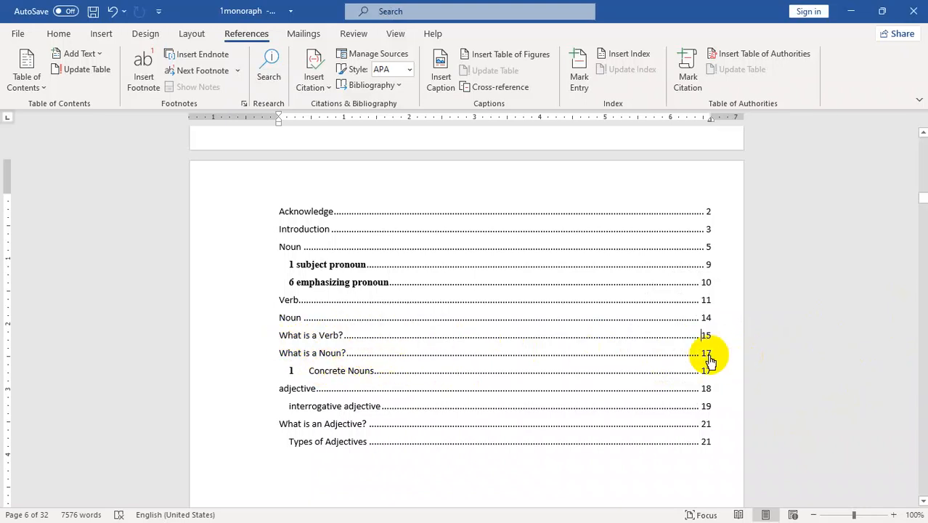
pyautogui.keyDown('ctrl'); pyautogui.click(289, 352); pyautogui.keyUp('ctrl')
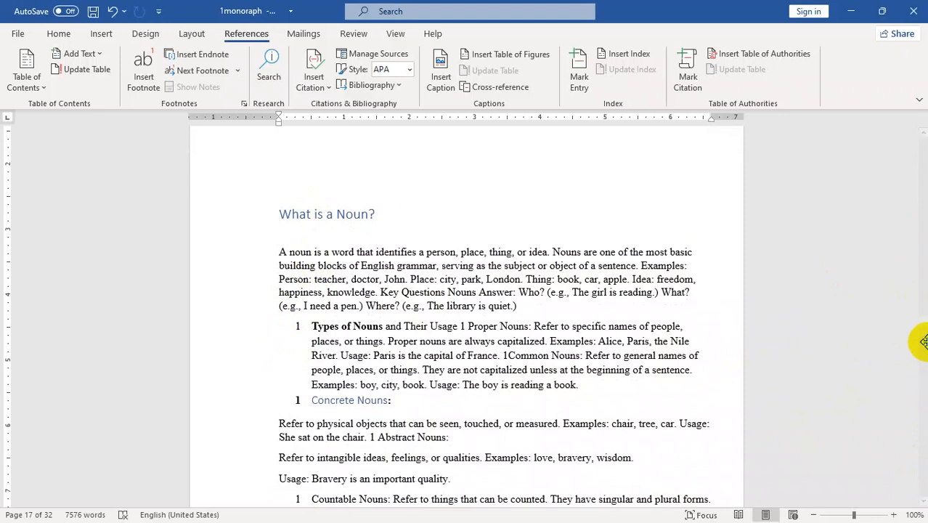
pyautogui.moveTo(922, 325); pyautogui.dragTo(904, 206)
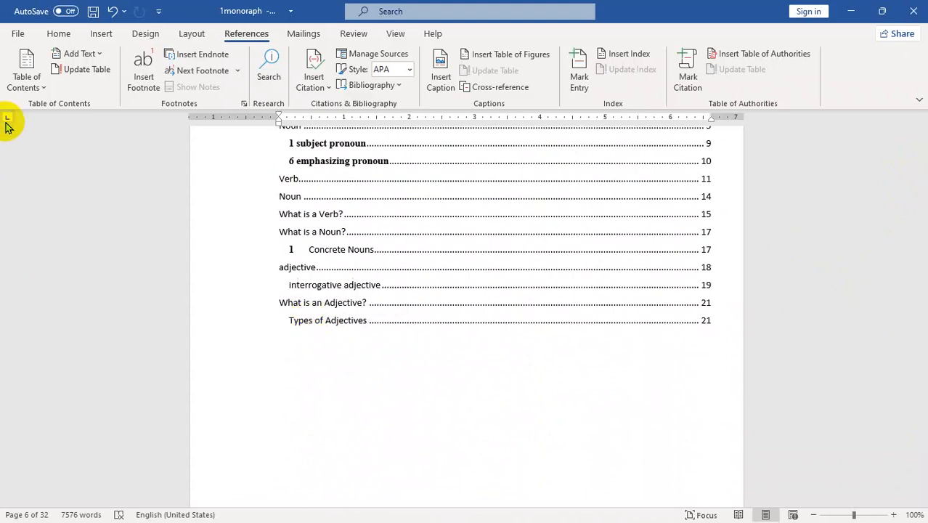
# - Select the whole page 6 contents list, from '1 subject pronoun' to 'Types of Adjectives'
pyautogui.click(23, 76)
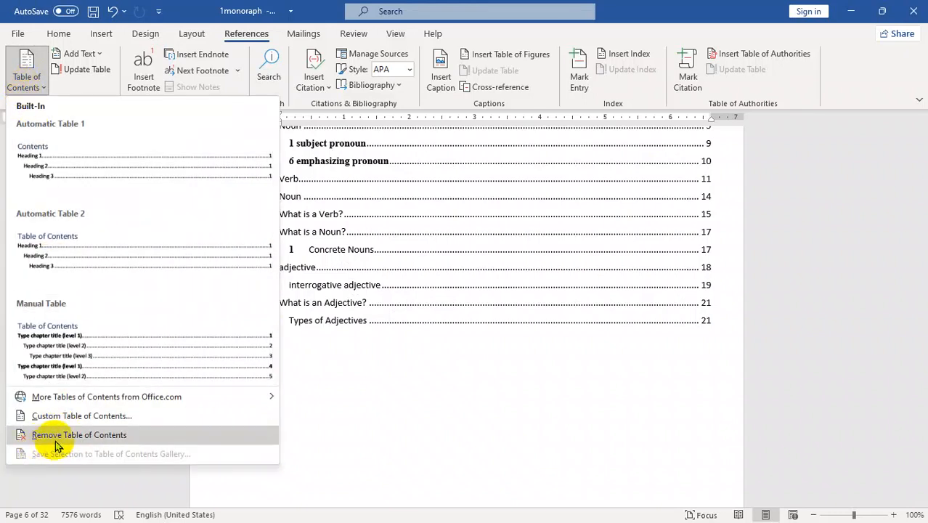
pyautogui.click(454, 444)
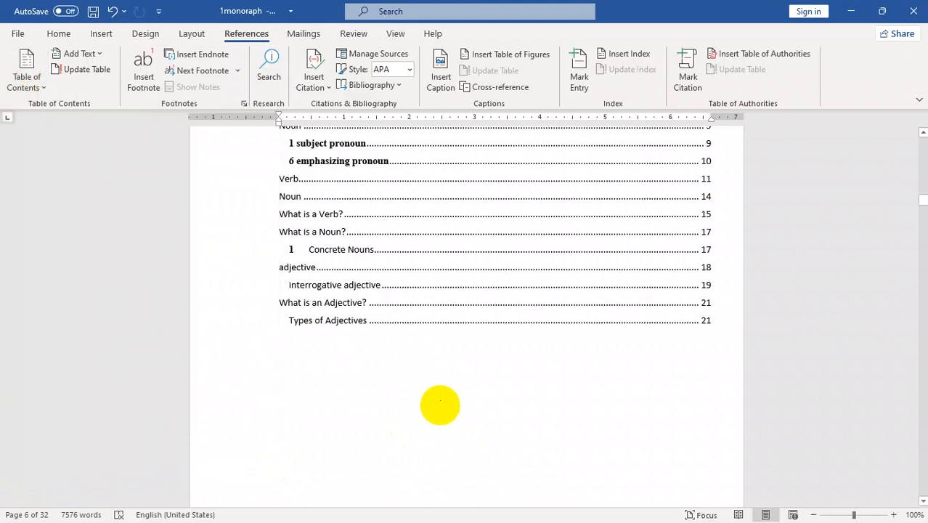
pyautogui.click(34, 86)
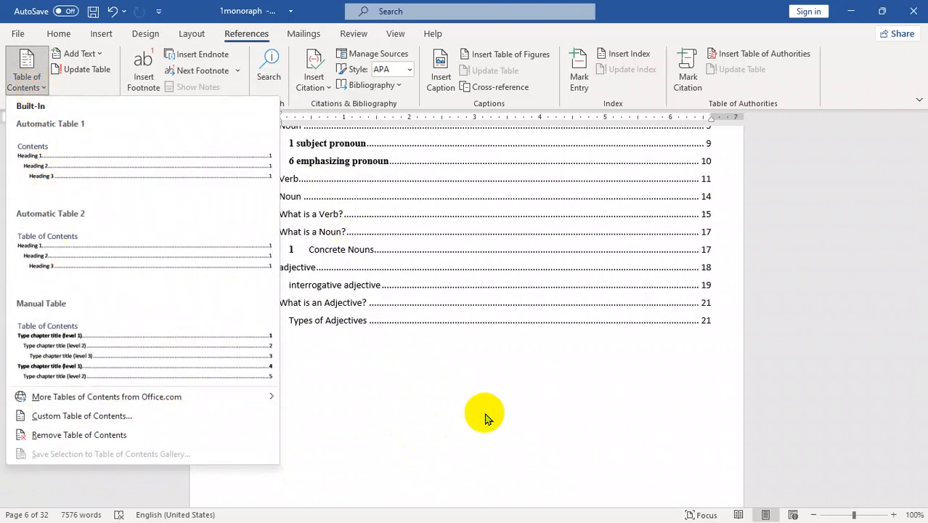
pyautogui.click(501, 421)
pyautogui.click(654, 379)
pyautogui.click(467, 189)
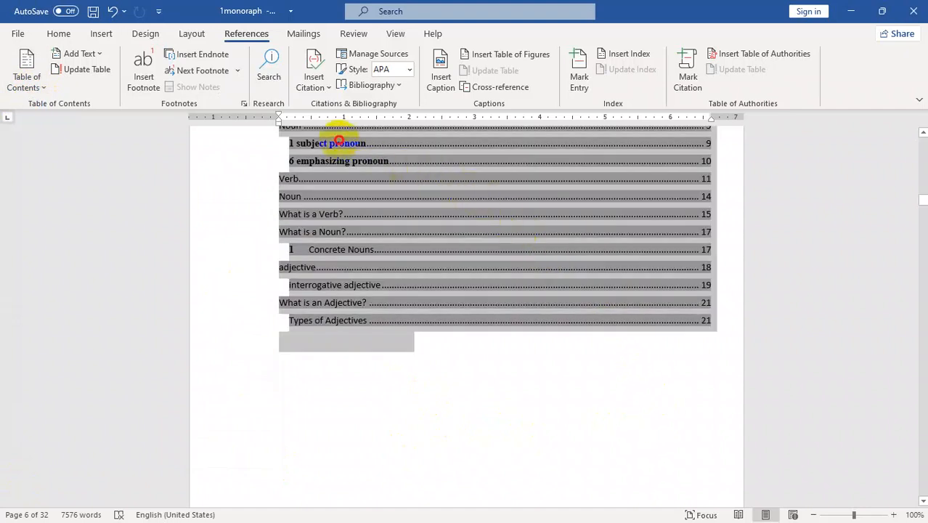
pyautogui.scroll(3, 338, 140)
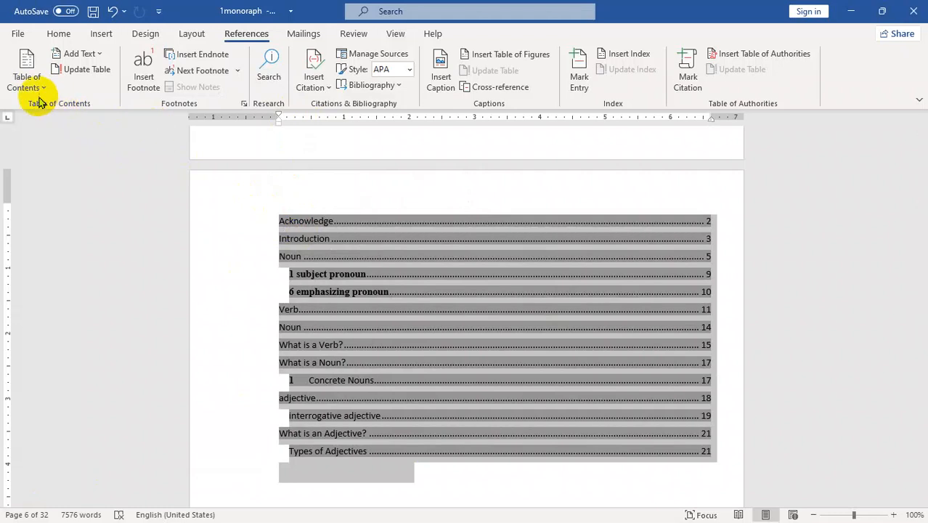
# - Save the selected contents to the Table of Contents gallery under the author's name
pyautogui.click(24, 85)
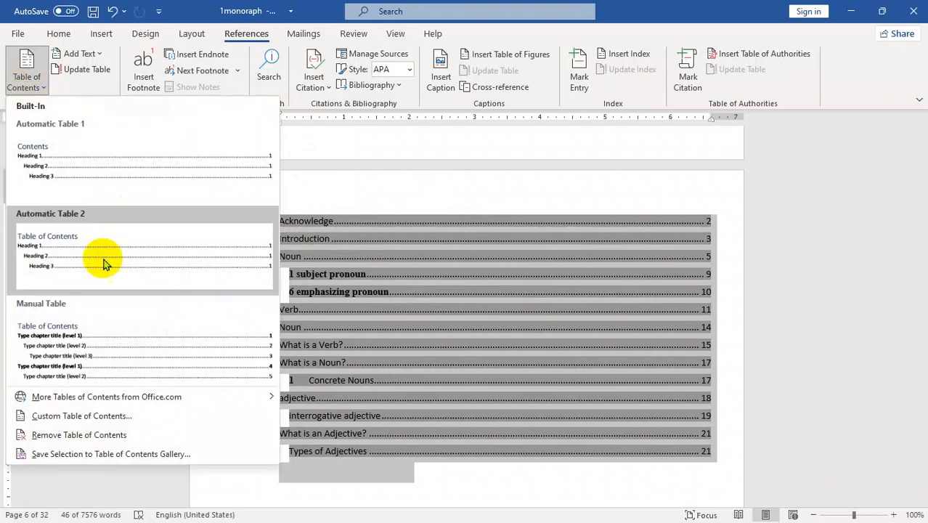
pyautogui.click(125, 456)
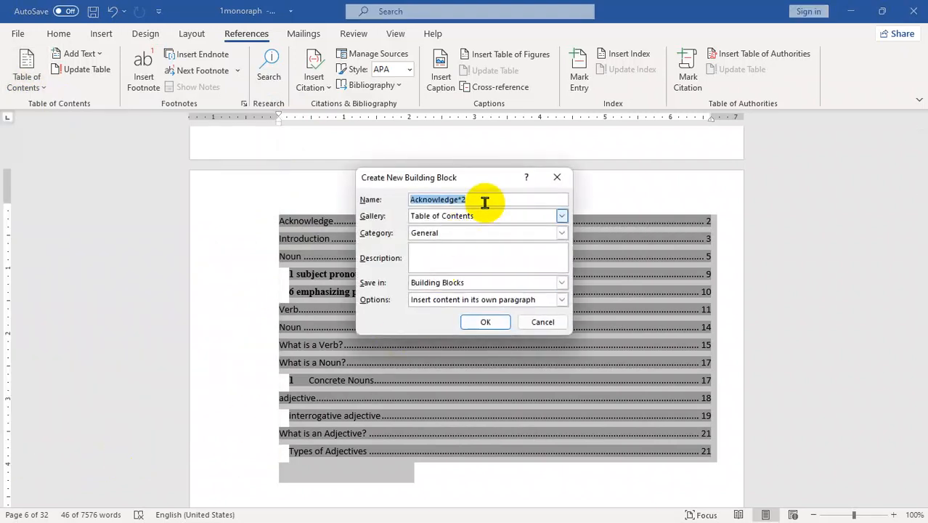
pyautogui.write('noorullah')
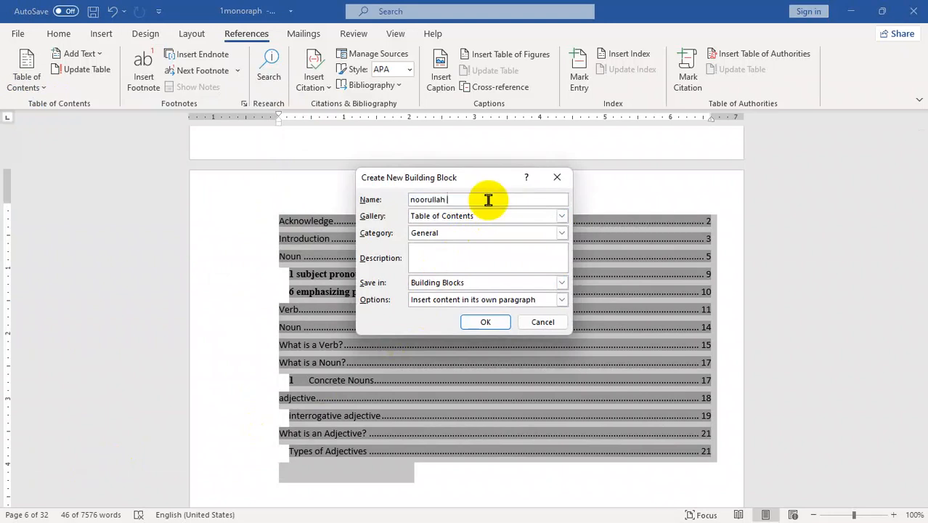
pyautogui.press('Return')
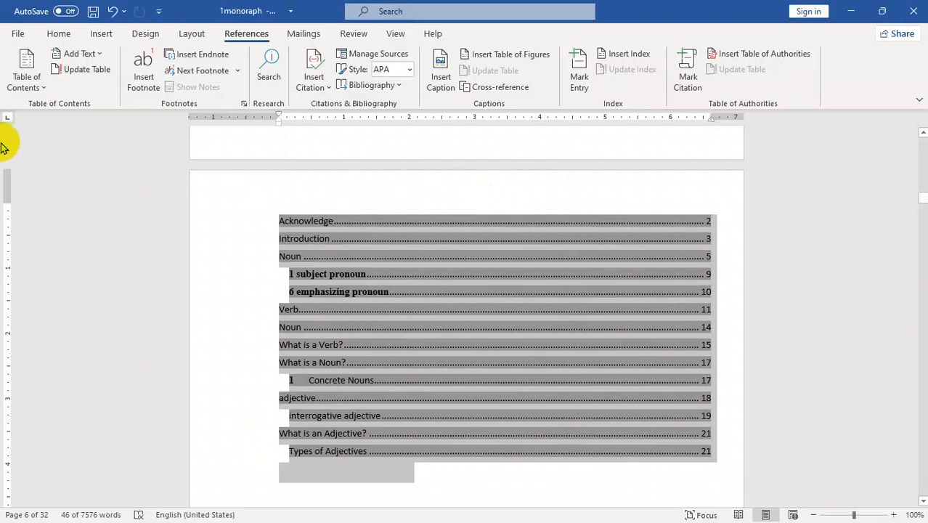
# - Check that the new custom entry appears under General in the gallery
pyautogui.click(22, 85)
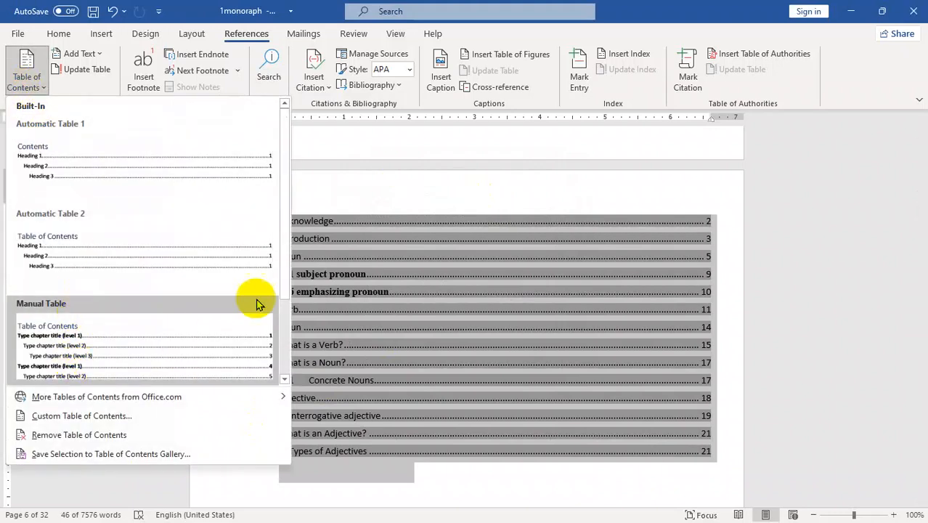
pyautogui.moveTo(282, 231); pyautogui.dragTo(284, 304)
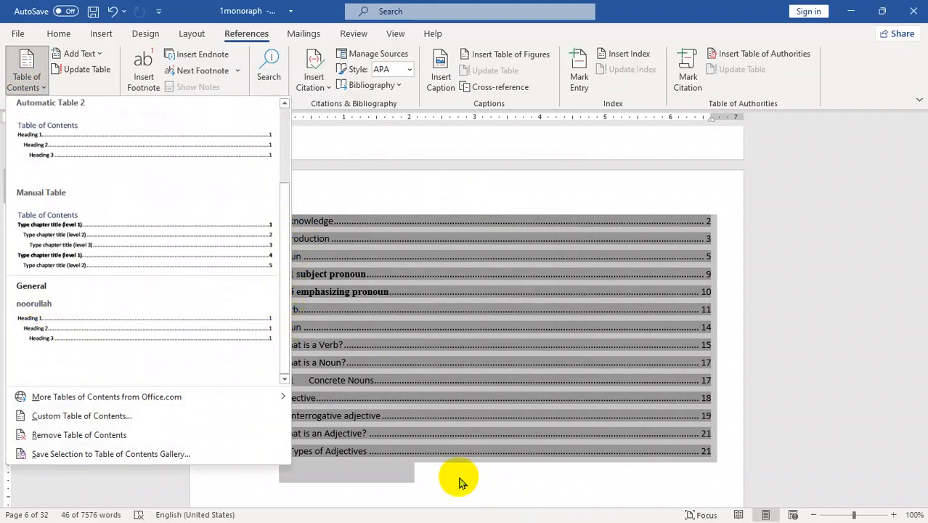
pyautogui.click(460, 481)
# - Insert an empty paragraph above the 'Acknowledge' entry at the top of the table of contents
pyautogui.click(403, 477)
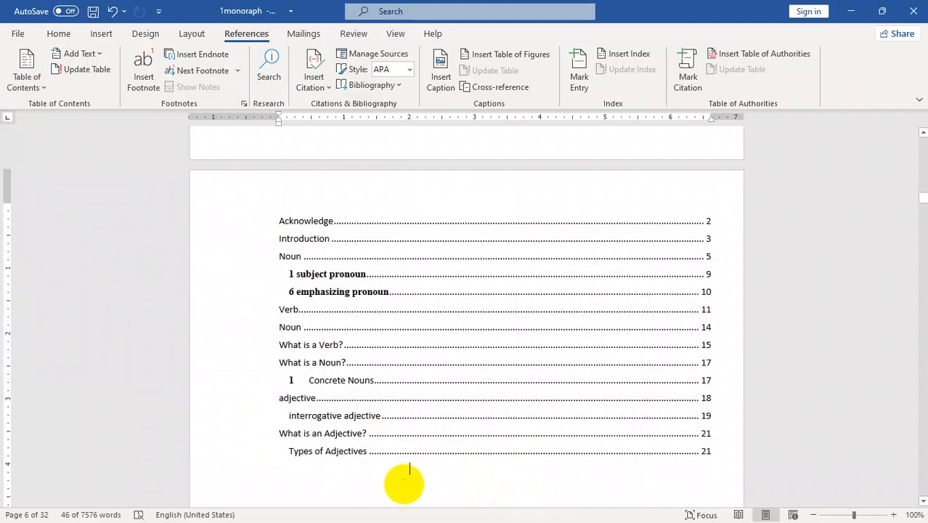
pyautogui.click(279, 474)
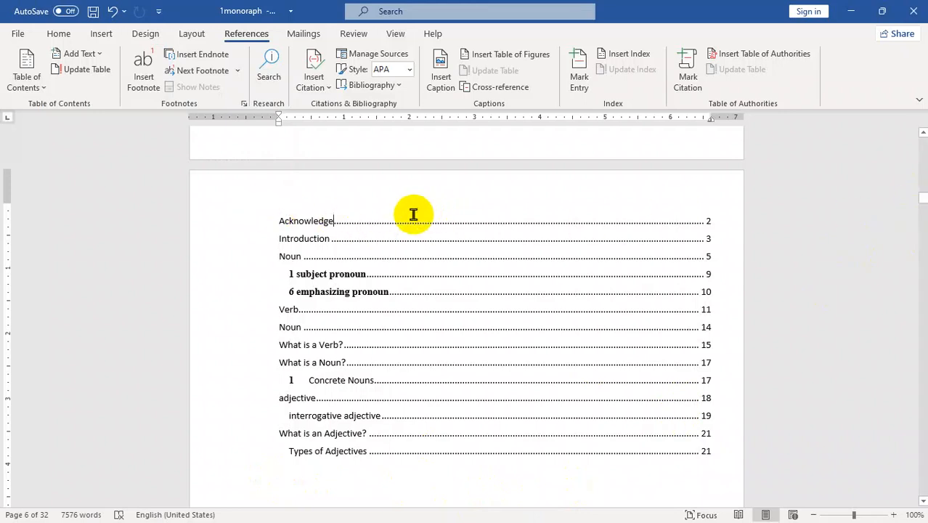
pyautogui.click(277, 222)
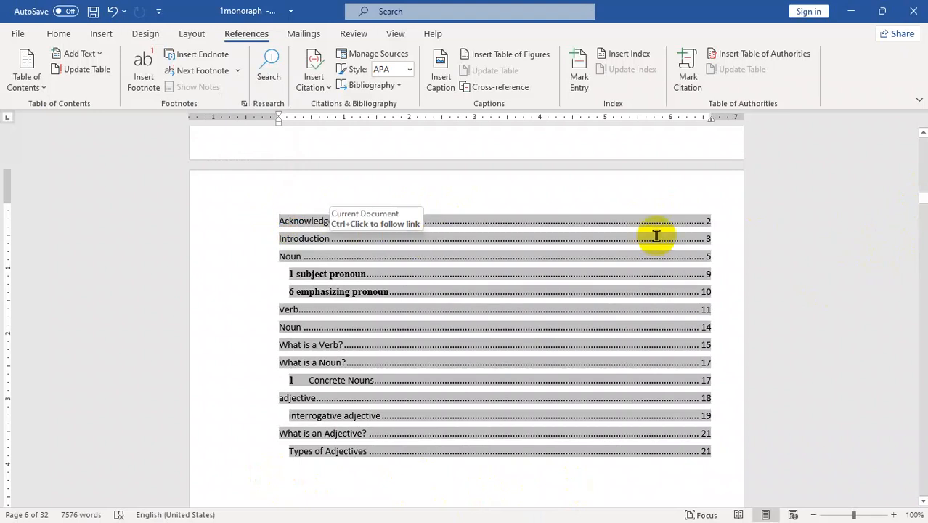
pyautogui.press('Return')
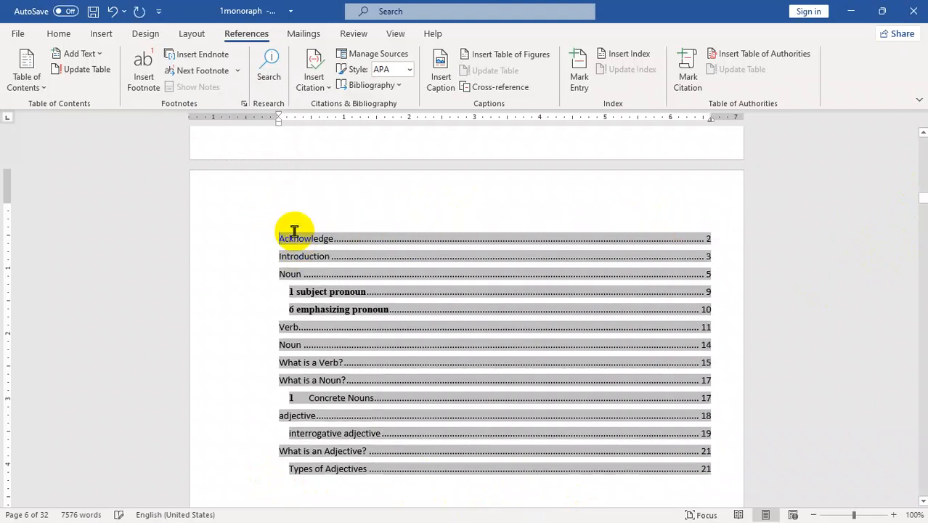
pyautogui.click(309, 214)
pyautogui.moveTo(922, 209)
pyautogui.moveTo(921, 206); pyautogui.dragTo(915, 160)
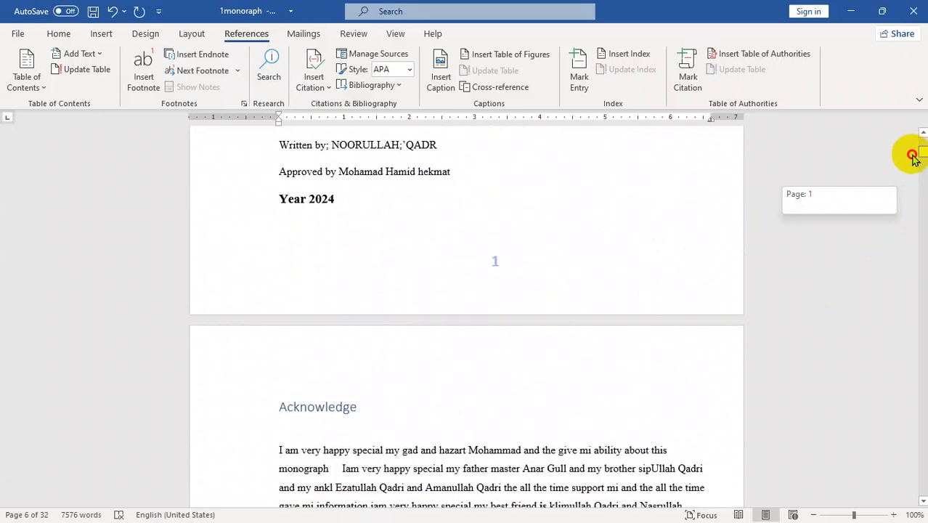
pyautogui.moveTo(913, 158); pyautogui.dragTo(911, 155)
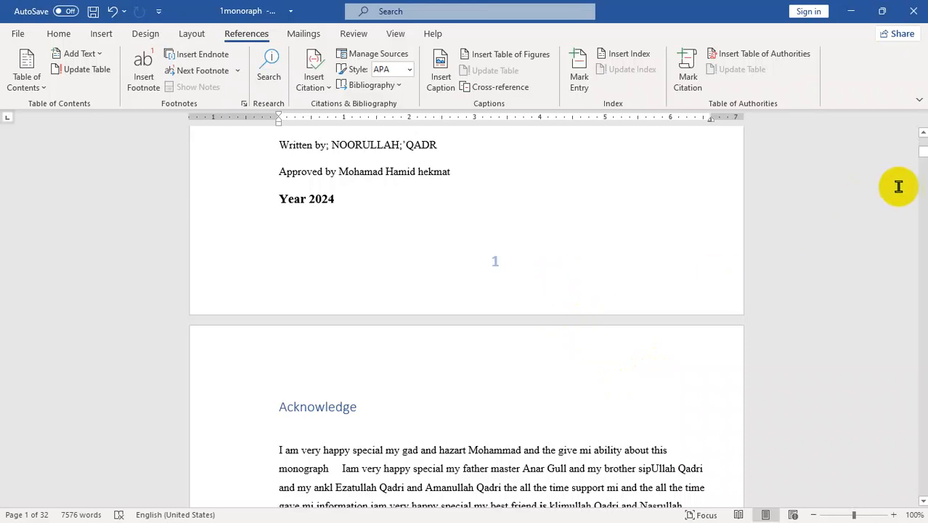
pyautogui.moveTo(920, 154); pyautogui.dragTo(903, 408)
pyautogui.moveTo(902, 418); pyautogui.dragTo(901, 415)
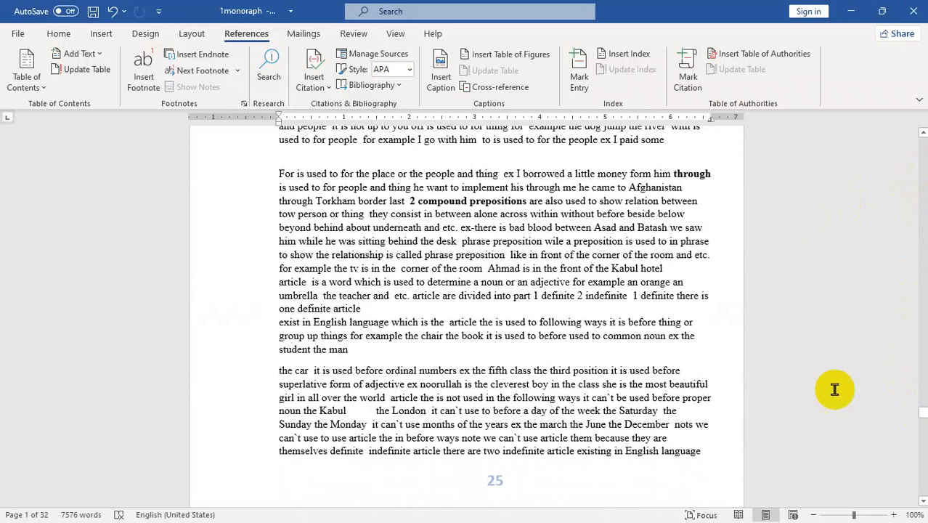
# - Split 'through' and 'compound prepositions' into their own paragraphs on page 25
pyautogui.click(673, 174)
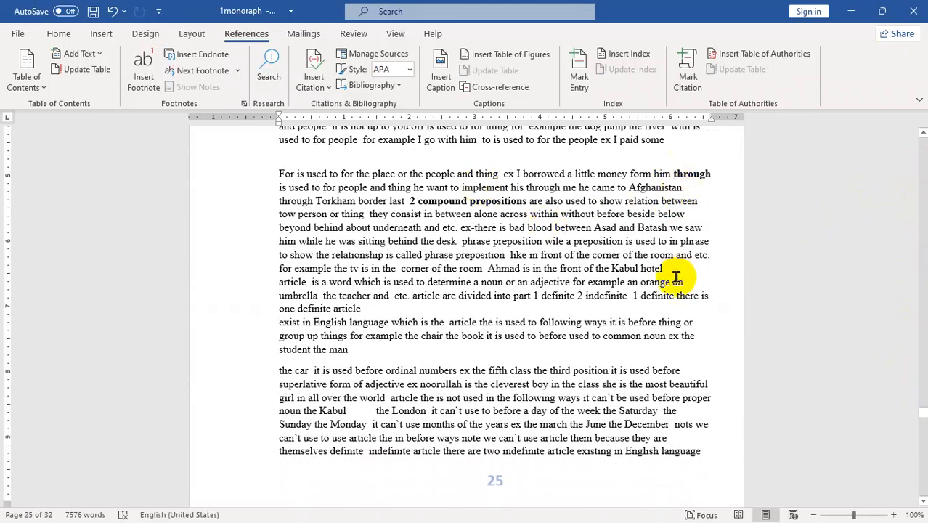
pyautogui.press('Return')
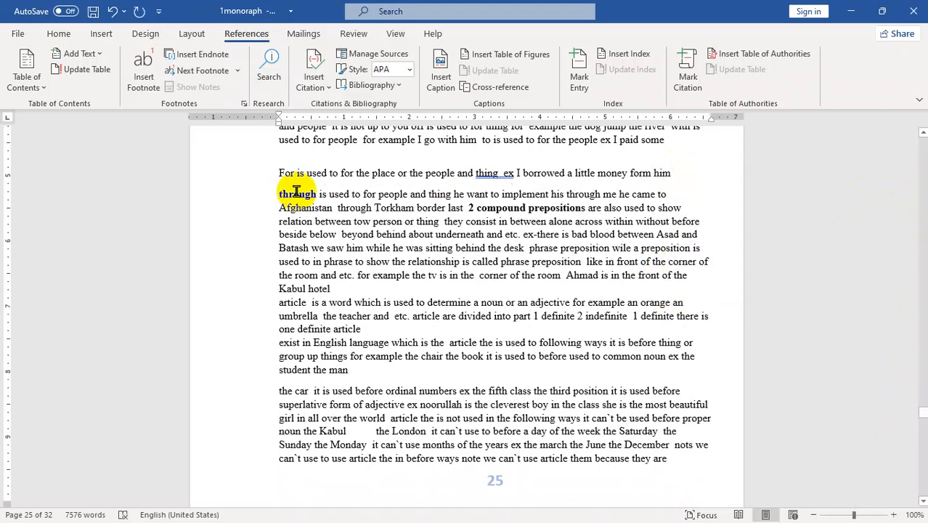
pyautogui.click(317, 194)
pyautogui.press('Return')
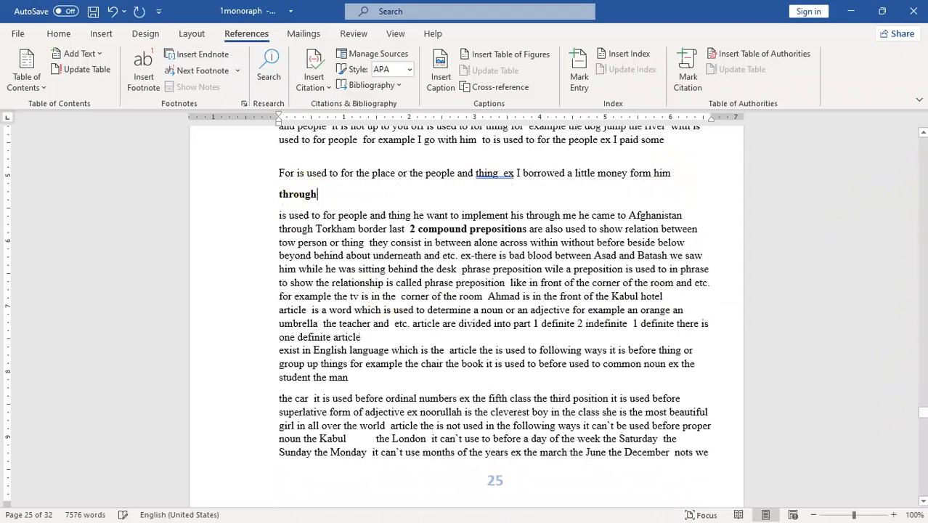
pyautogui.click(409, 229)
pyautogui.press('Return')
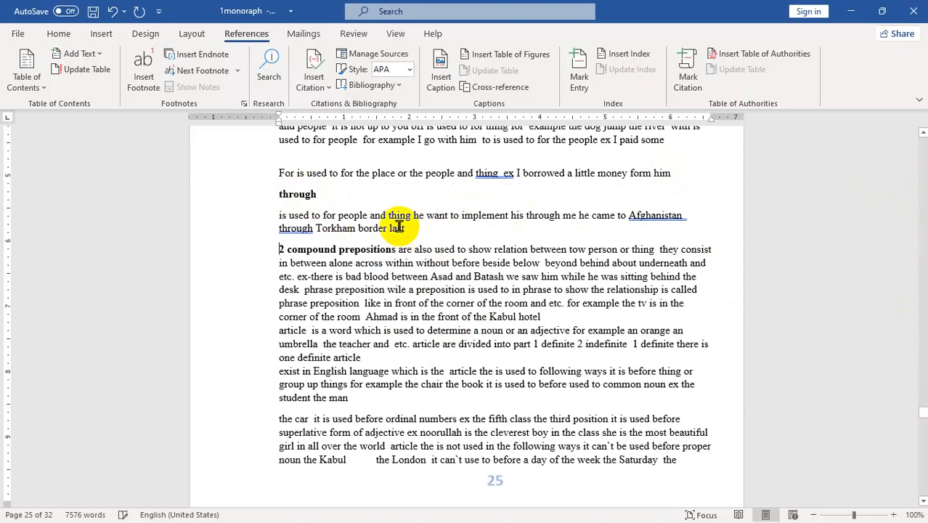
pyautogui.click(396, 249)
pyautogui.press('Return')
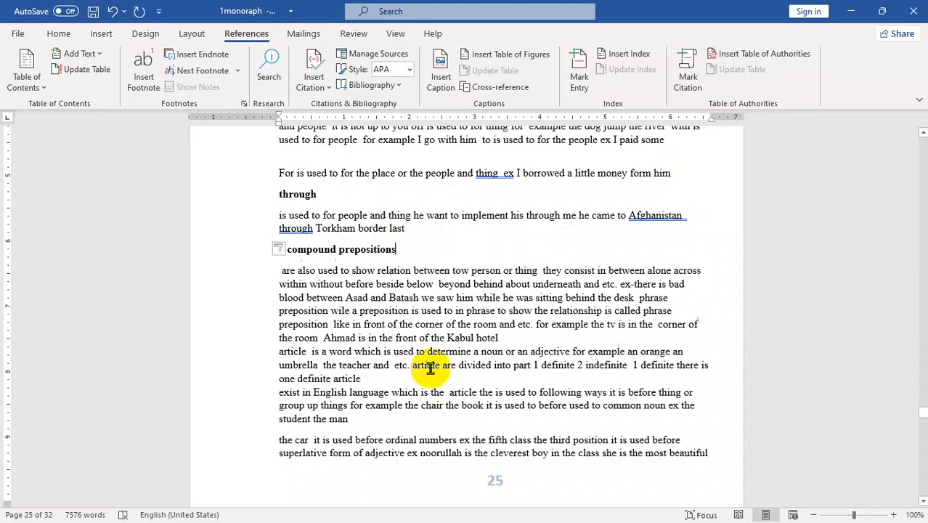
# - Style 'through' as Heading 1 and 'compound prepositions' as Heading 2
pyautogui.doubleClick(308, 194)
pyautogui.click(58, 34)
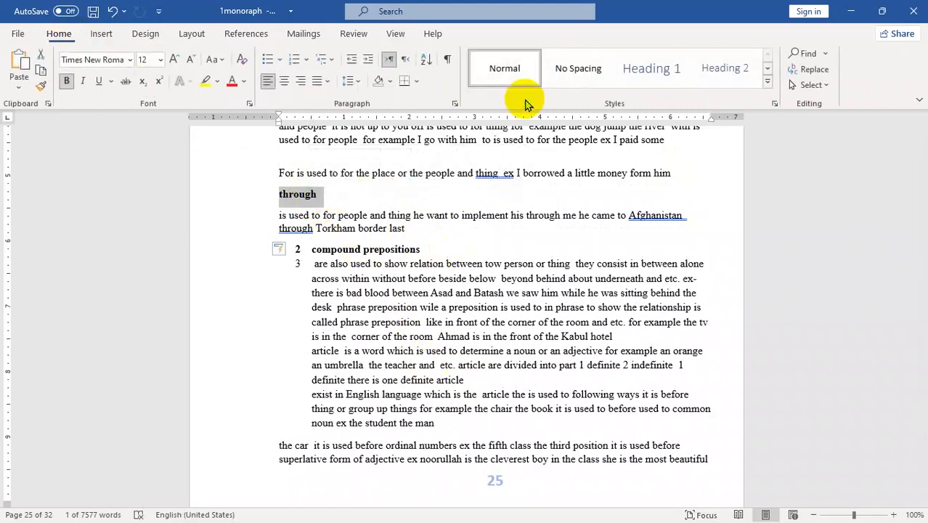
pyautogui.click(659, 73)
pyautogui.click(419, 251)
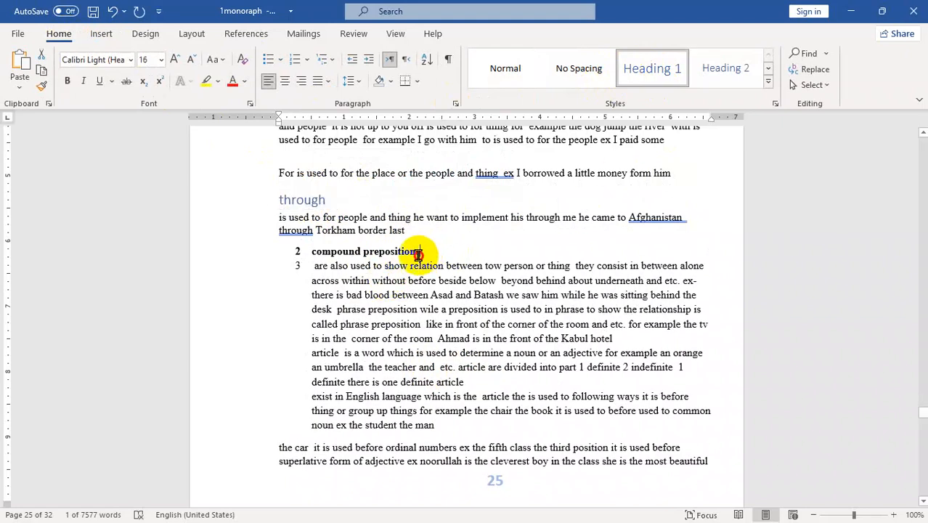
pyautogui.moveTo(418, 251); pyautogui.dragTo(312, 252)
pyautogui.click(720, 65)
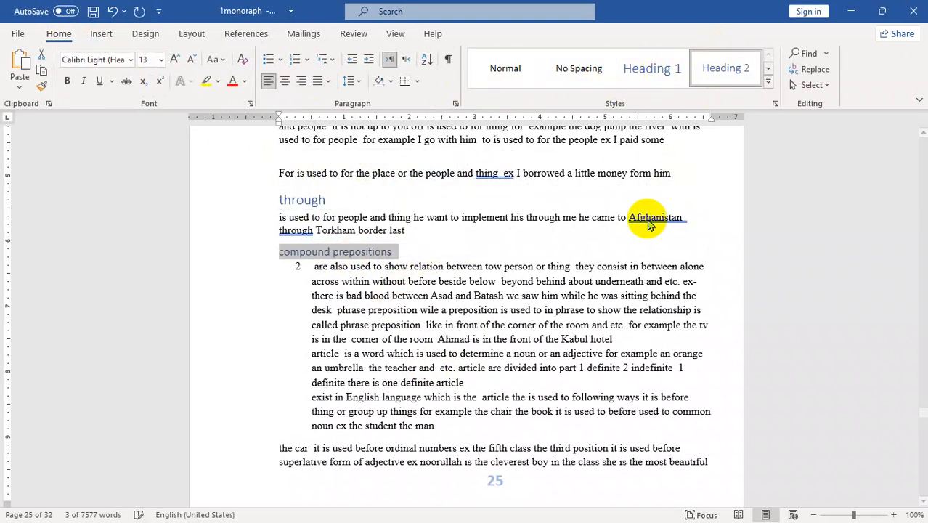
pyautogui.moveTo(920, 420); pyautogui.dragTo(900, 204)
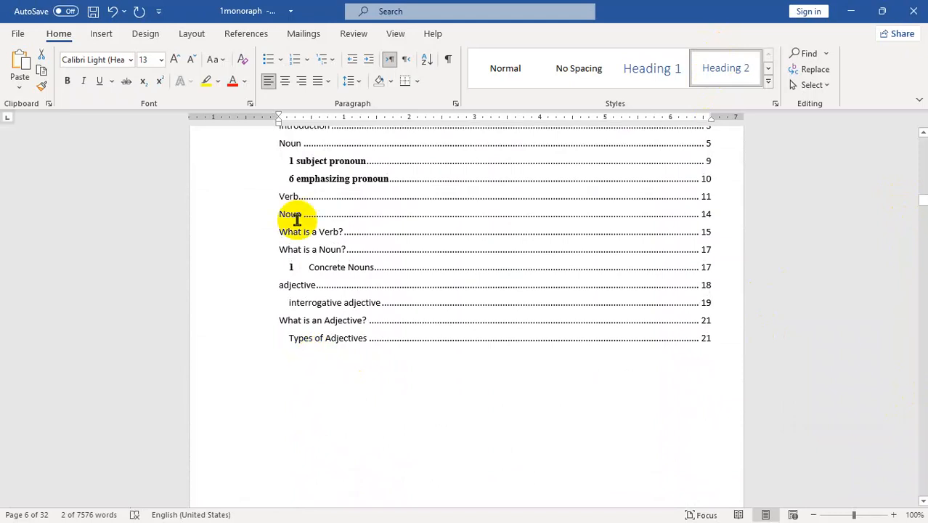
# - Update the entire table of contents so it lists through and compound prepositions on page 25
pyautogui.click(243, 33)
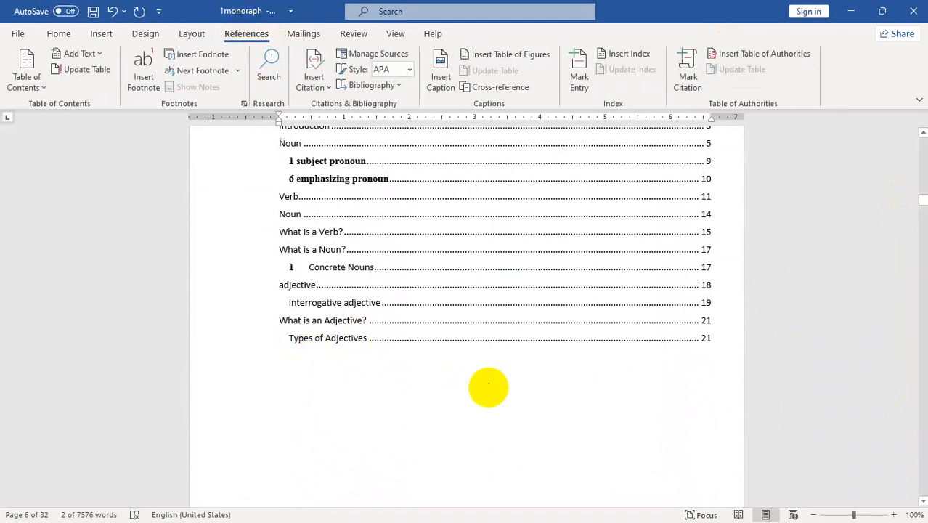
pyautogui.click(424, 265)
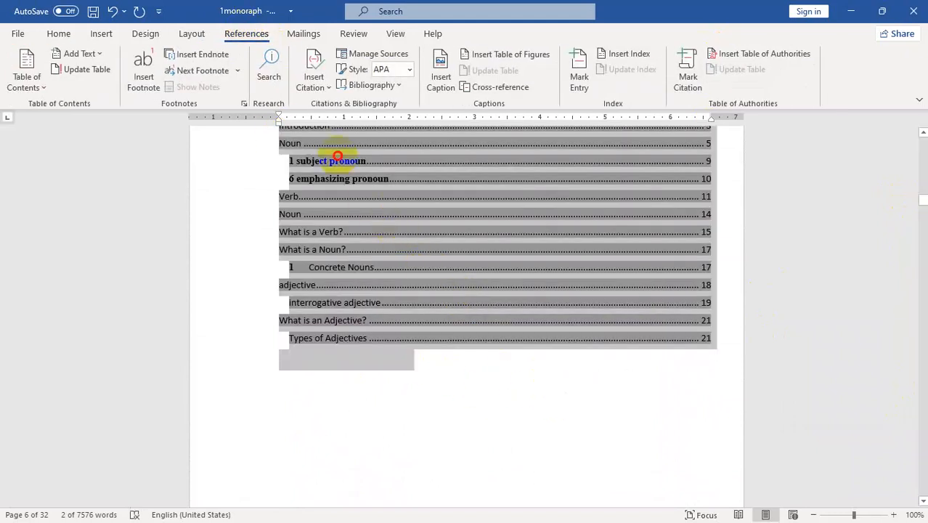
pyautogui.click(329, 138)
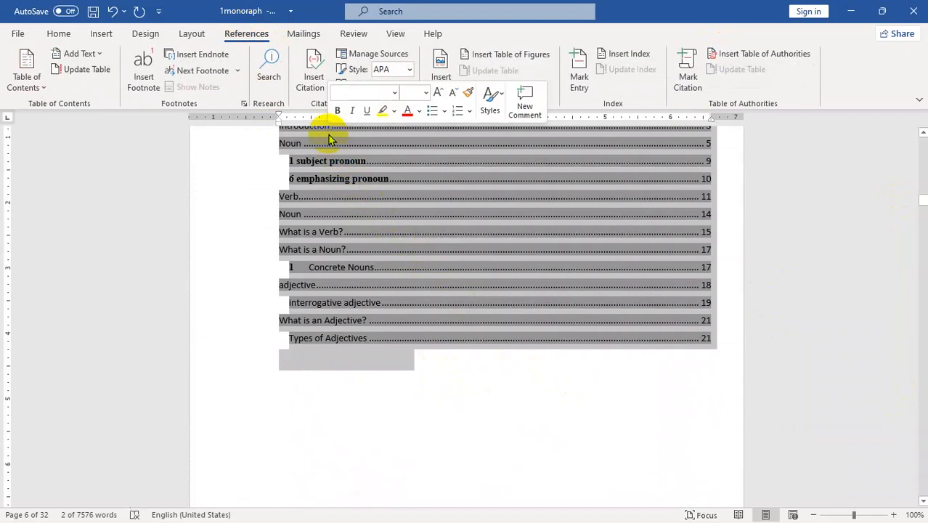
pyautogui.click(84, 76)
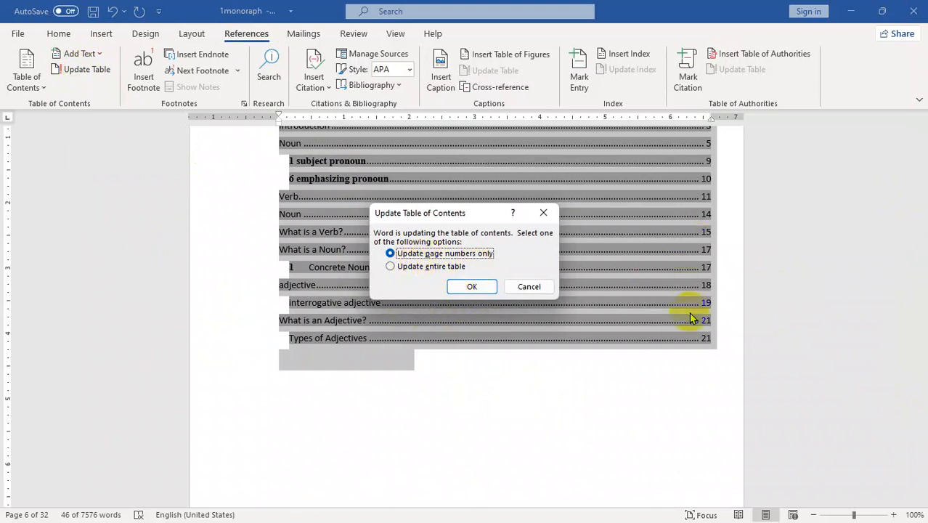
pyautogui.click(392, 268)
pyautogui.click(469, 287)
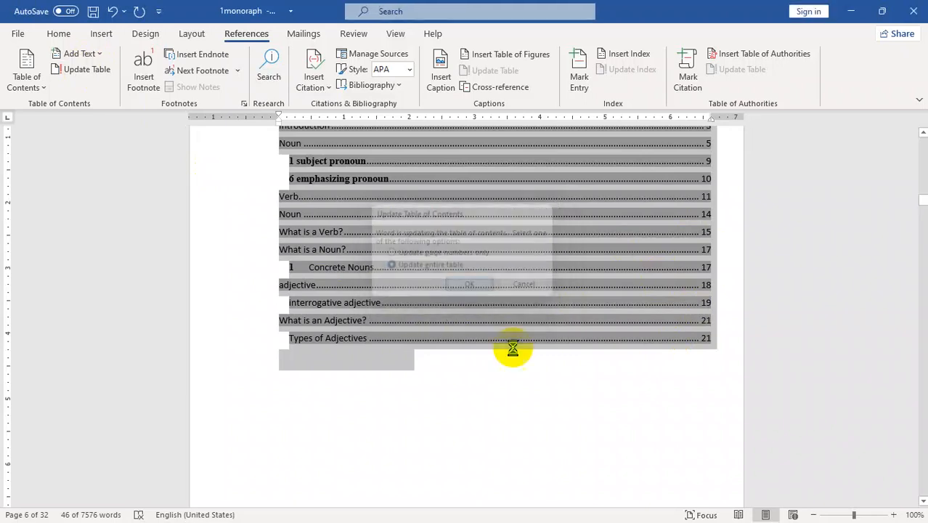
pyautogui.click(448, 412)
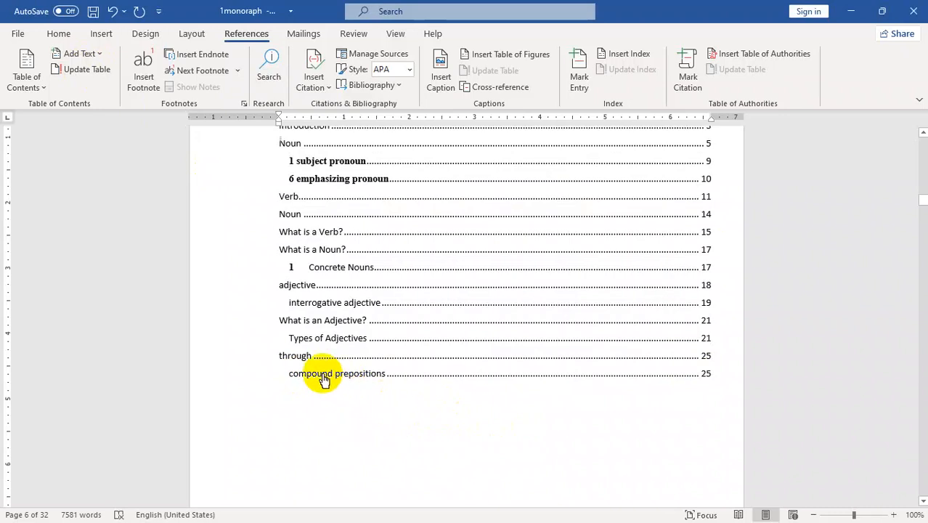
# - Follow the 'through' entry to page 25, then return to the Acknowledge page
pyautogui.keyDown('ctrl'); pyautogui.click(285, 355); pyautogui.keyUp('ctrl')
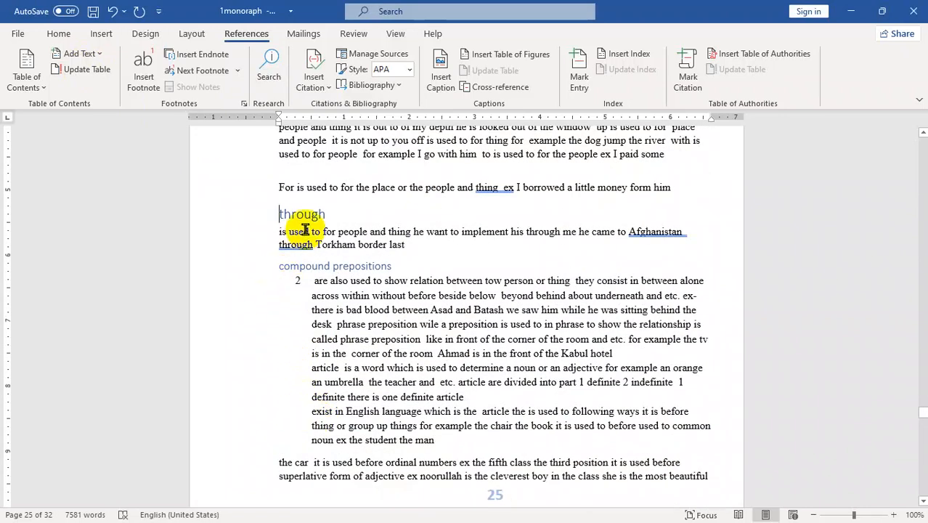
pyautogui.moveTo(919, 412); pyautogui.dragTo(913, 192)
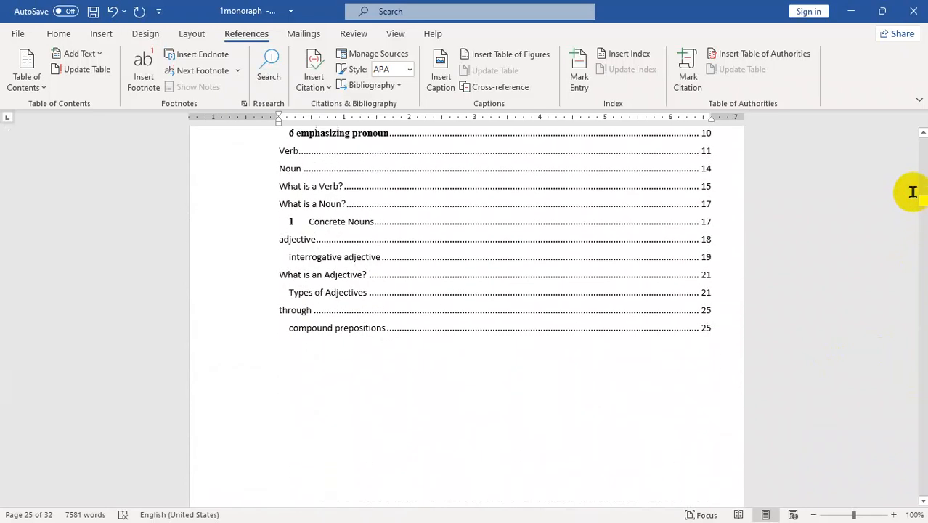
pyautogui.moveTo(920, 138); pyautogui.dragTo(920, 138)
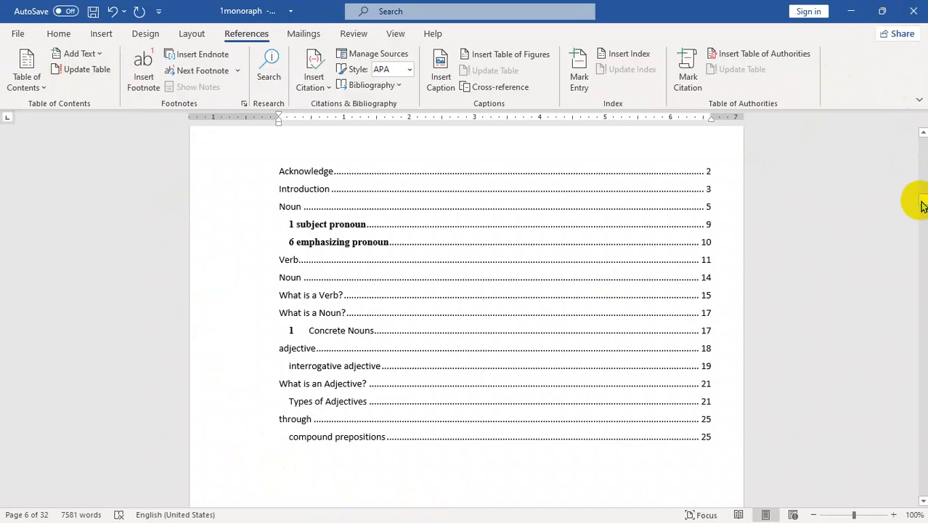
pyautogui.moveTo(920, 204); pyautogui.dragTo(923, 160)
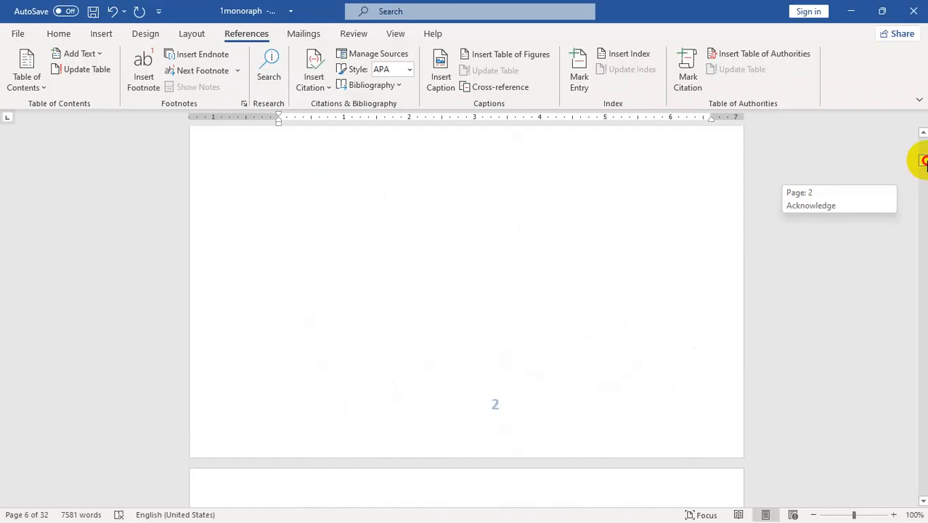
pyautogui.moveTo(921, 160); pyautogui.dragTo(922, 163)
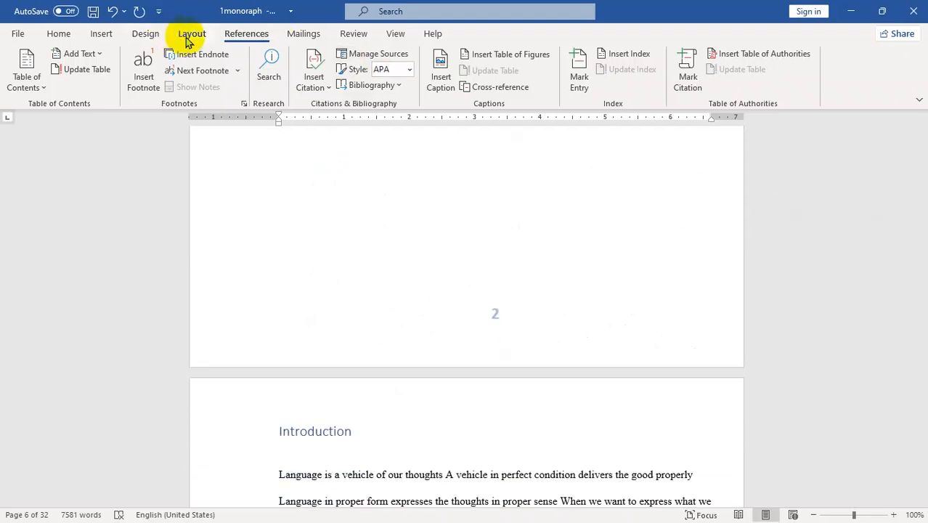
pyautogui.click(184, 35)
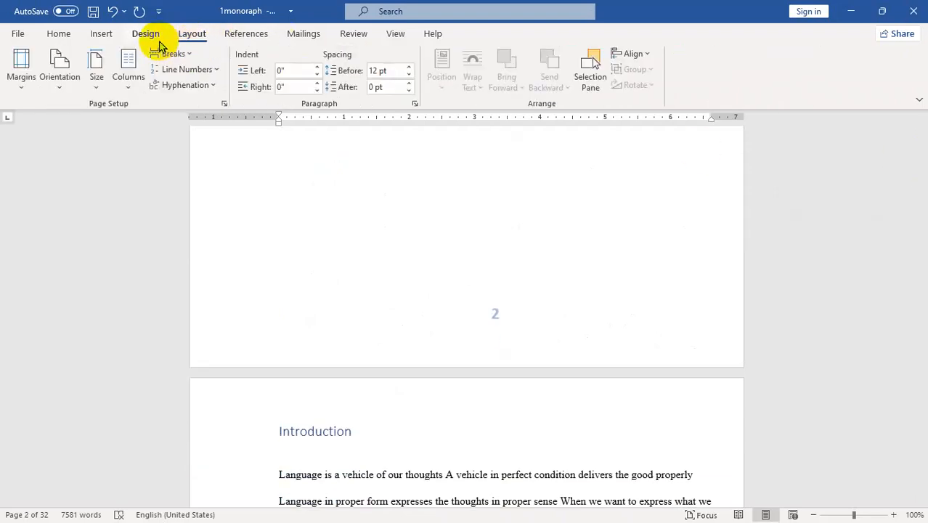
pyautogui.click(146, 41)
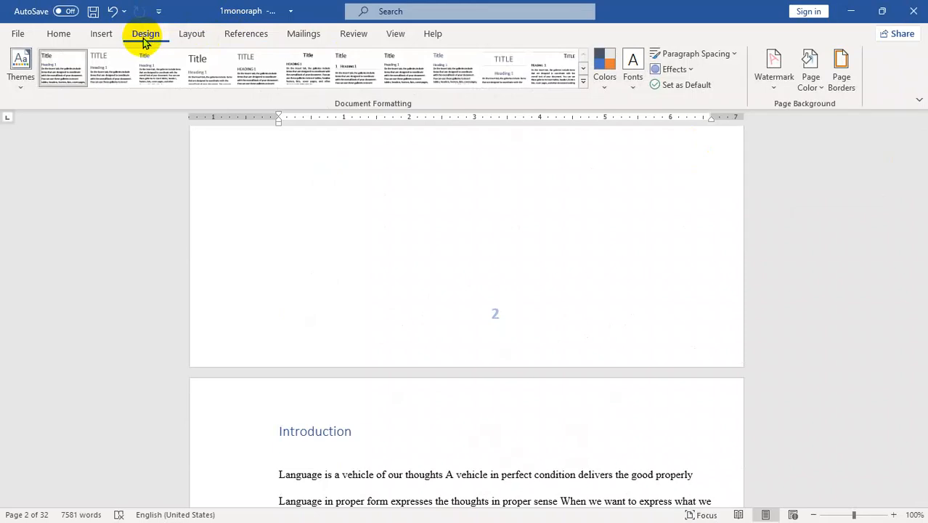
pyautogui.click(108, 39)
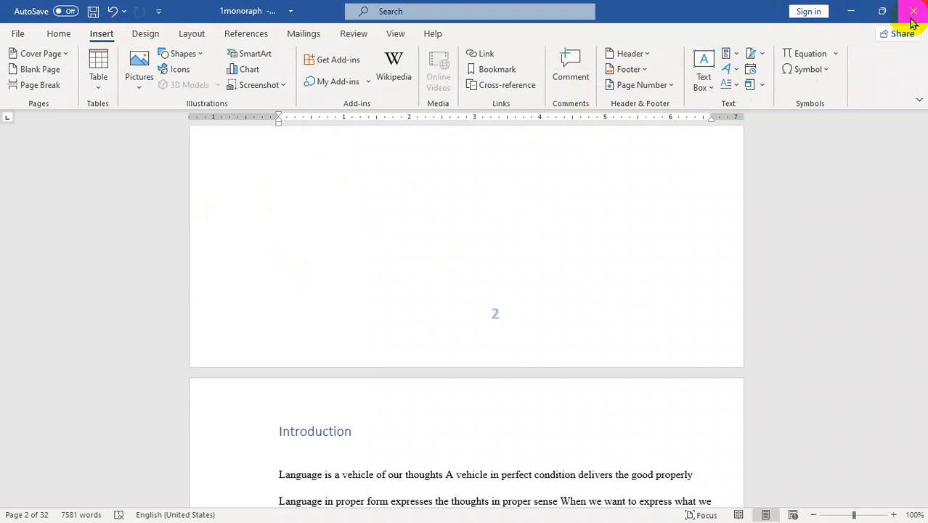
pyautogui.click(248, 36)
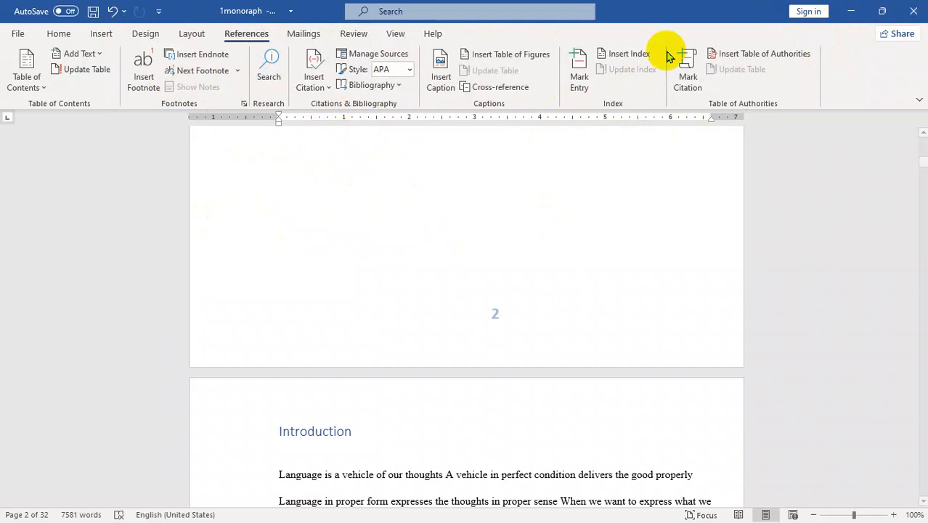
# - Close Word, discarding changes to both the monograph and the building blocks
pyautogui.click(913, 16)
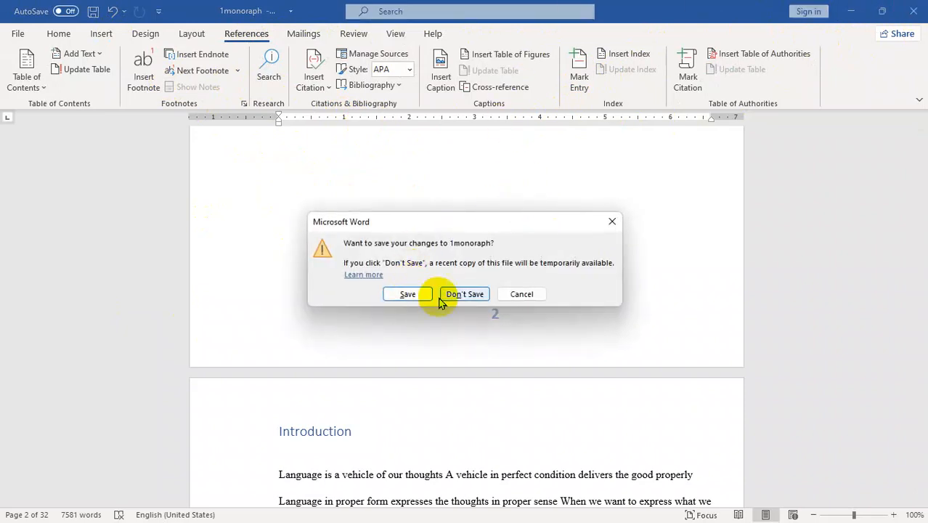
pyautogui.click(465, 294)
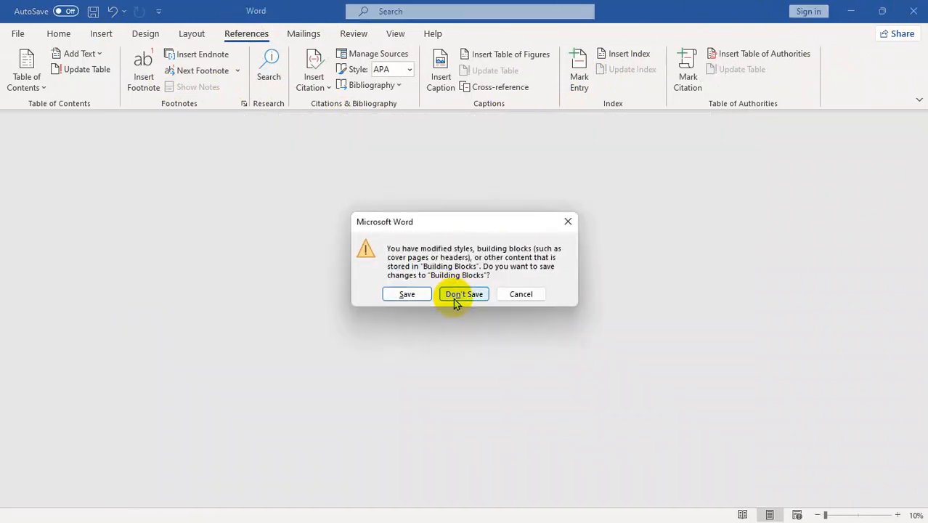
pyautogui.click(457, 299)
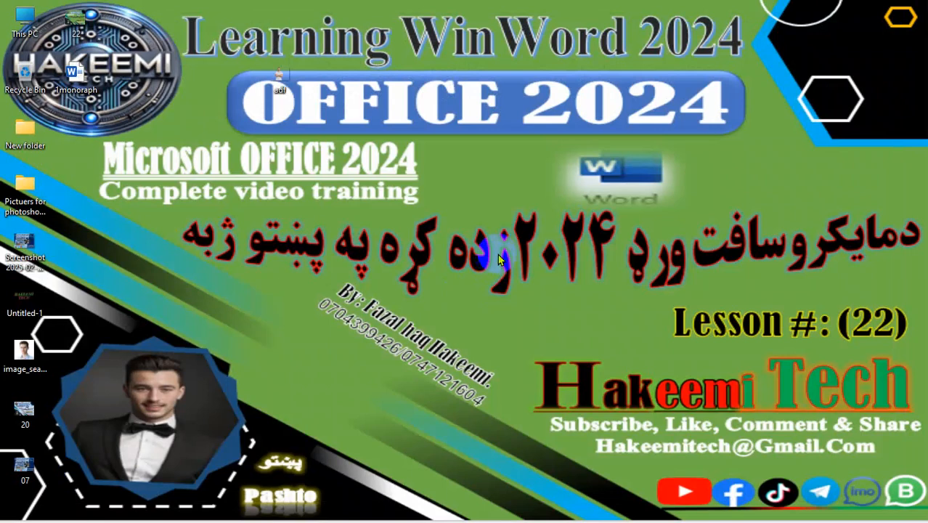